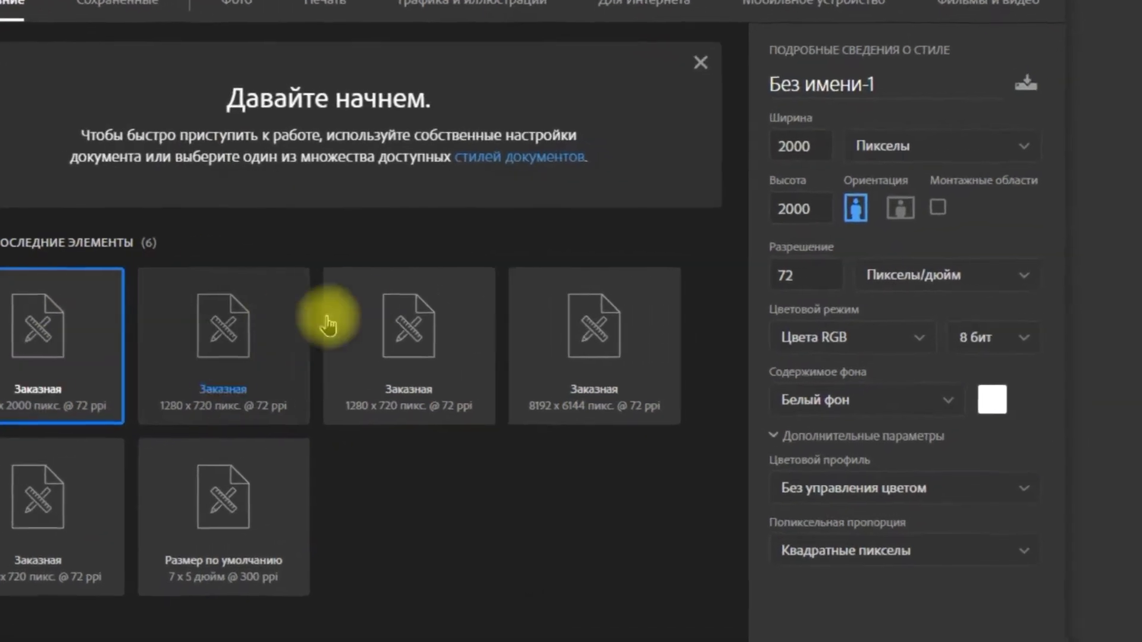
# Create a new 2000 × 2000 pixel document at 72 pixels per inch, RGB 8-bit, with a white background.
pyautogui.doubleClick(734, 126)
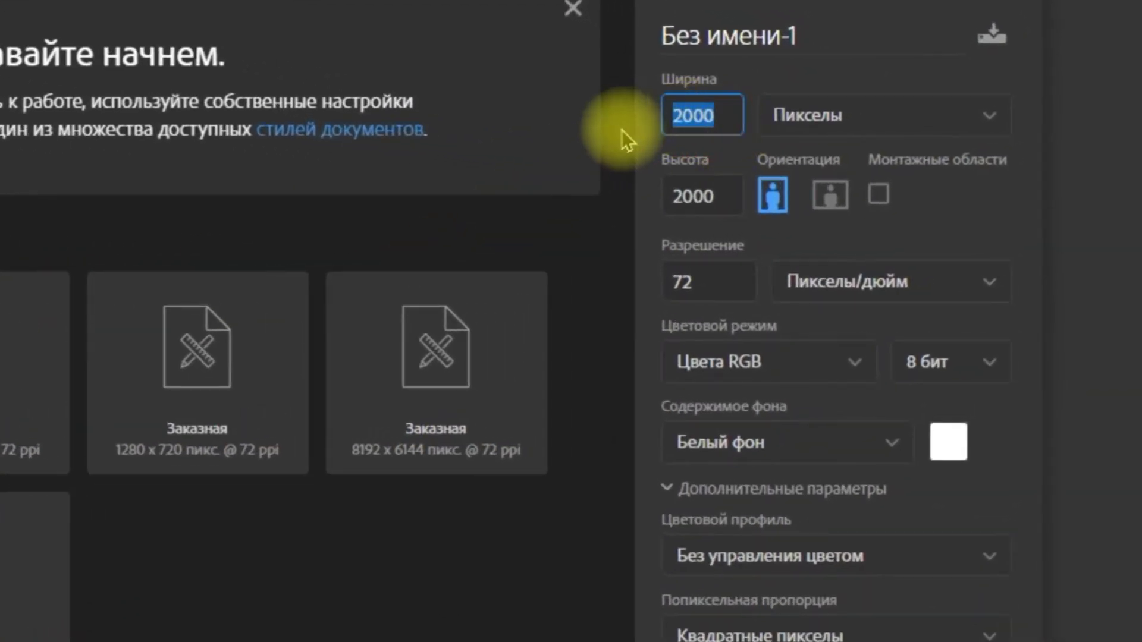
pyautogui.doubleClick(729, 194)
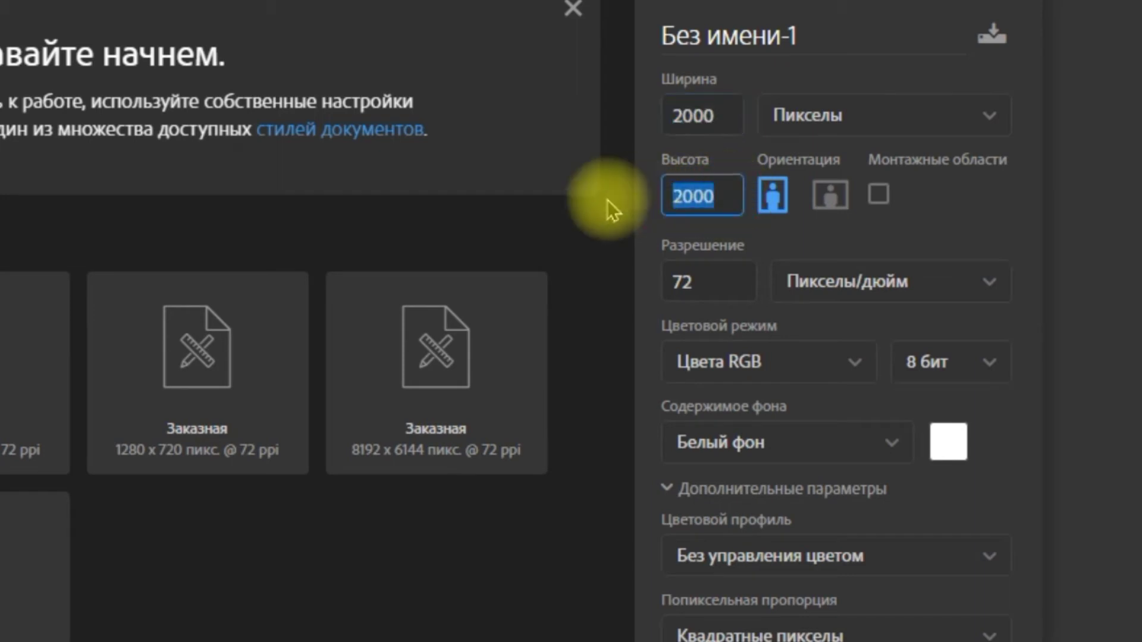
pyautogui.doubleClick(693, 280)
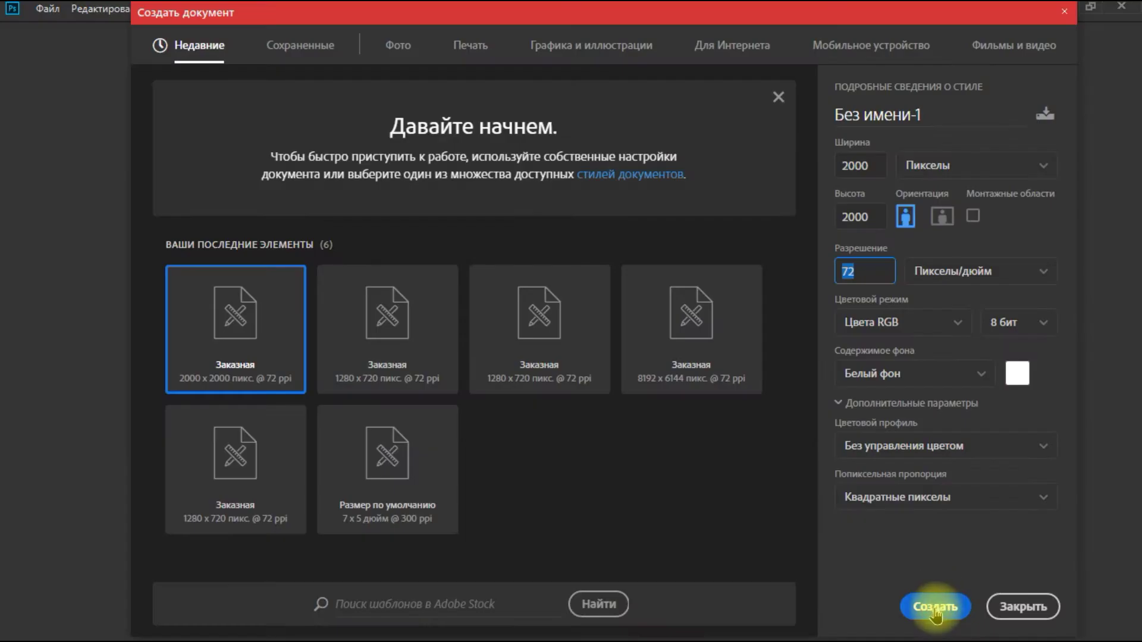
pyautogui.click(934, 607)
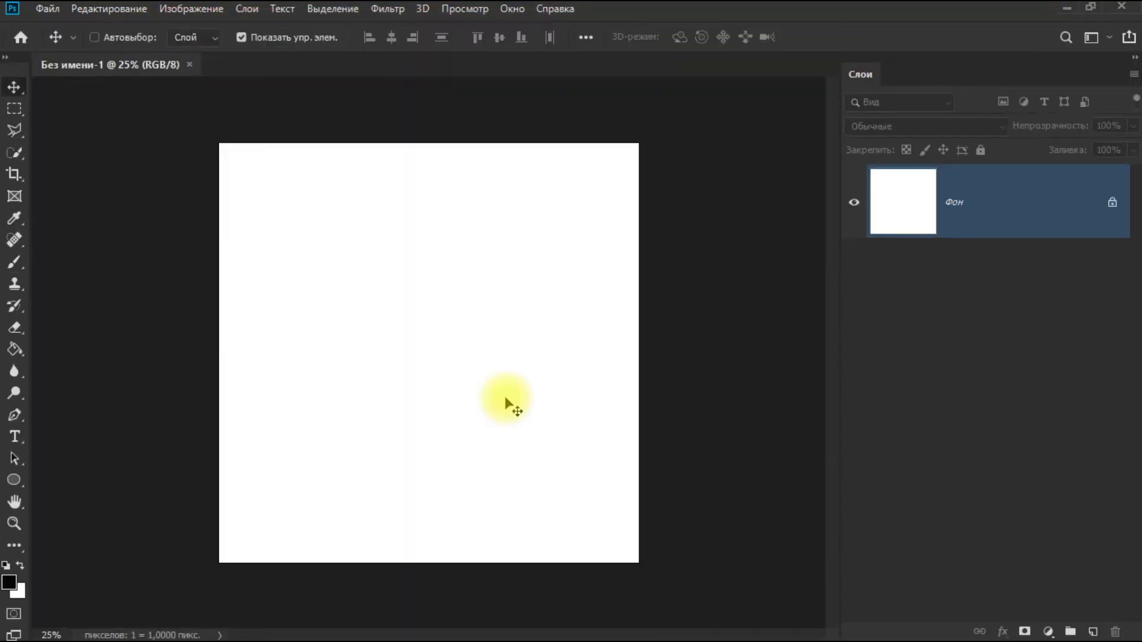
# Add a solid colour fill layer in light grey #d7d7d7 above the background.
pyautogui.scroll(1, 505, 398)
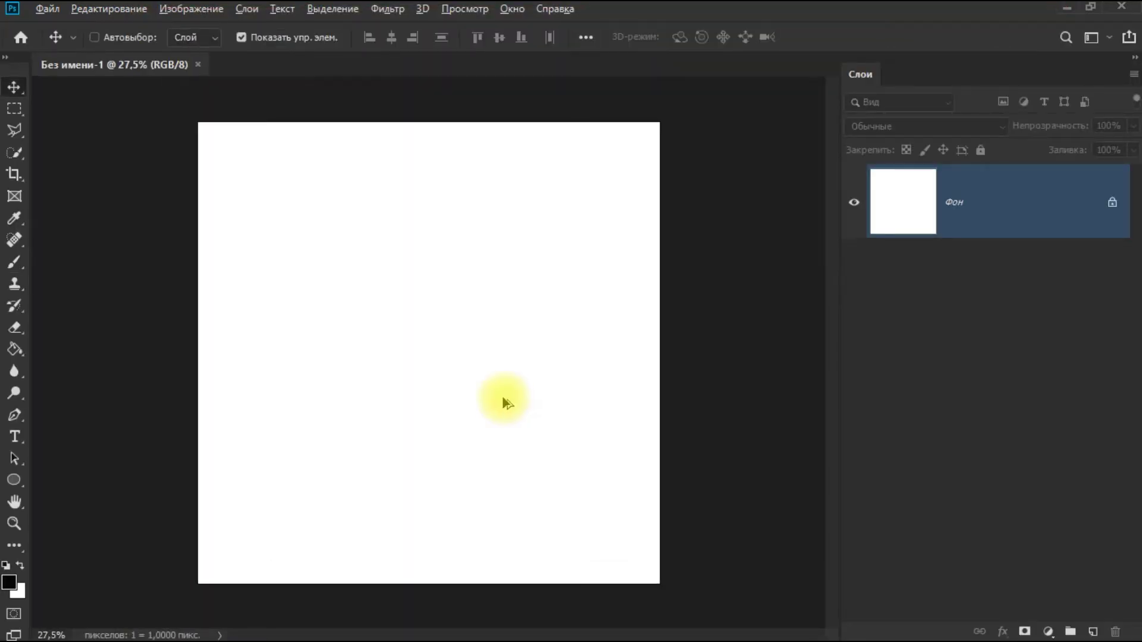
pyautogui.scroll(1, 505, 402)
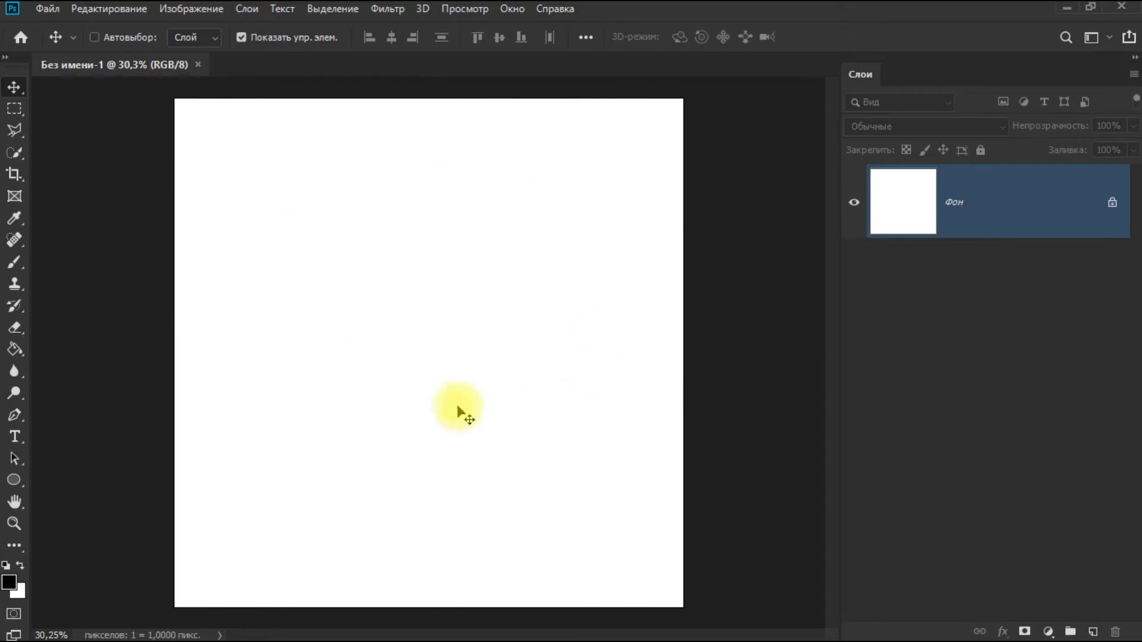
pyautogui.click(1050, 634)
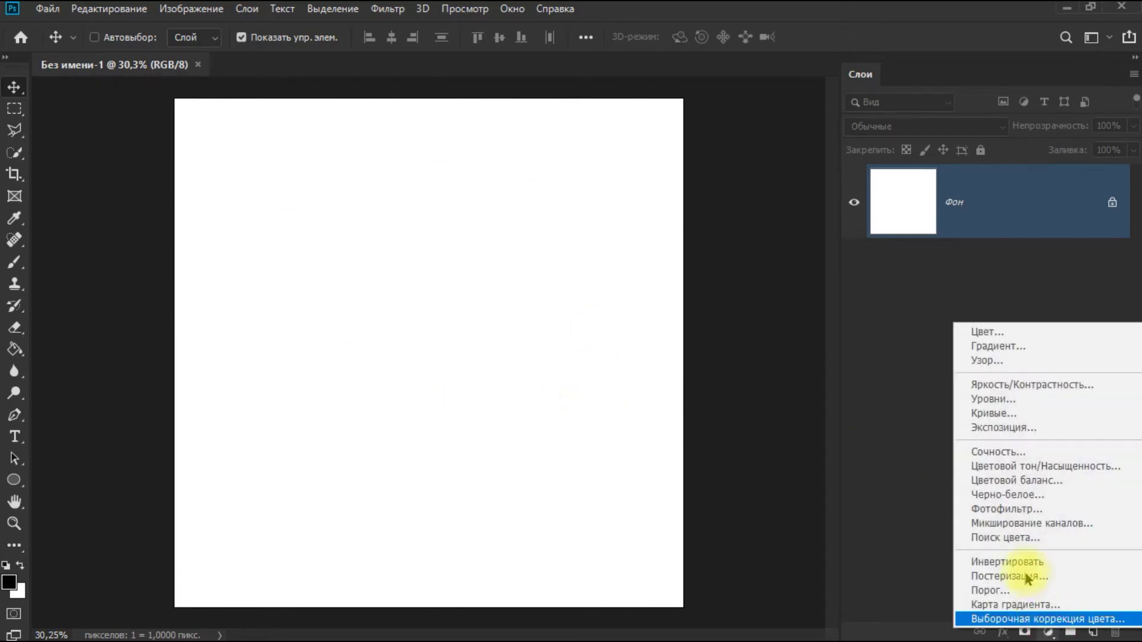
pyautogui.click(977, 333)
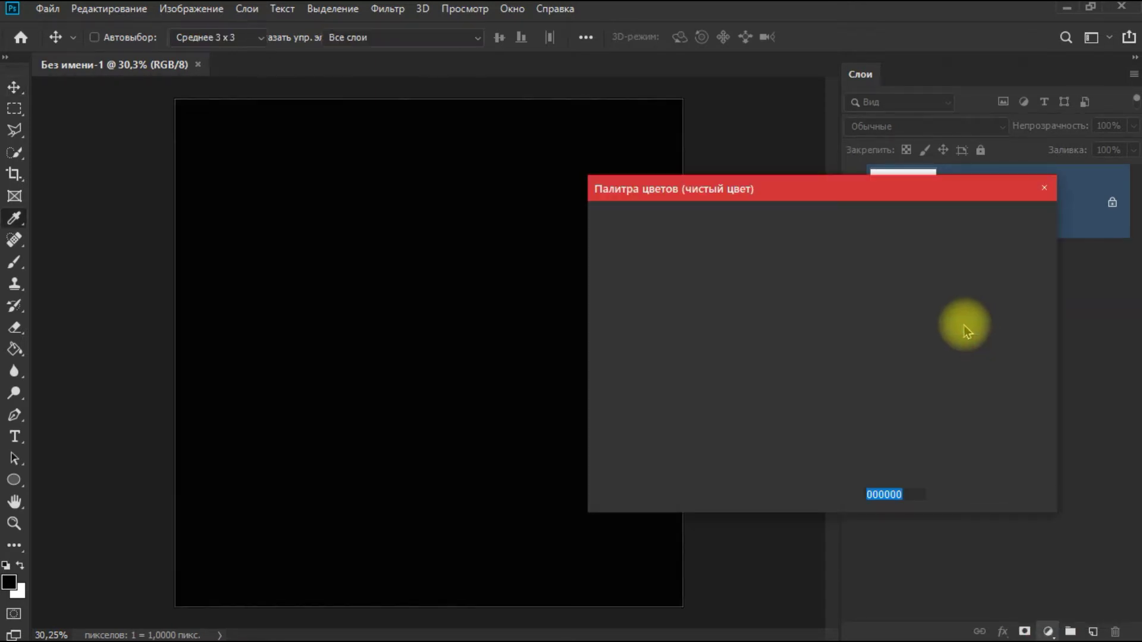
pyautogui.moveTo(598, 349); pyautogui.dragTo(523, 261)
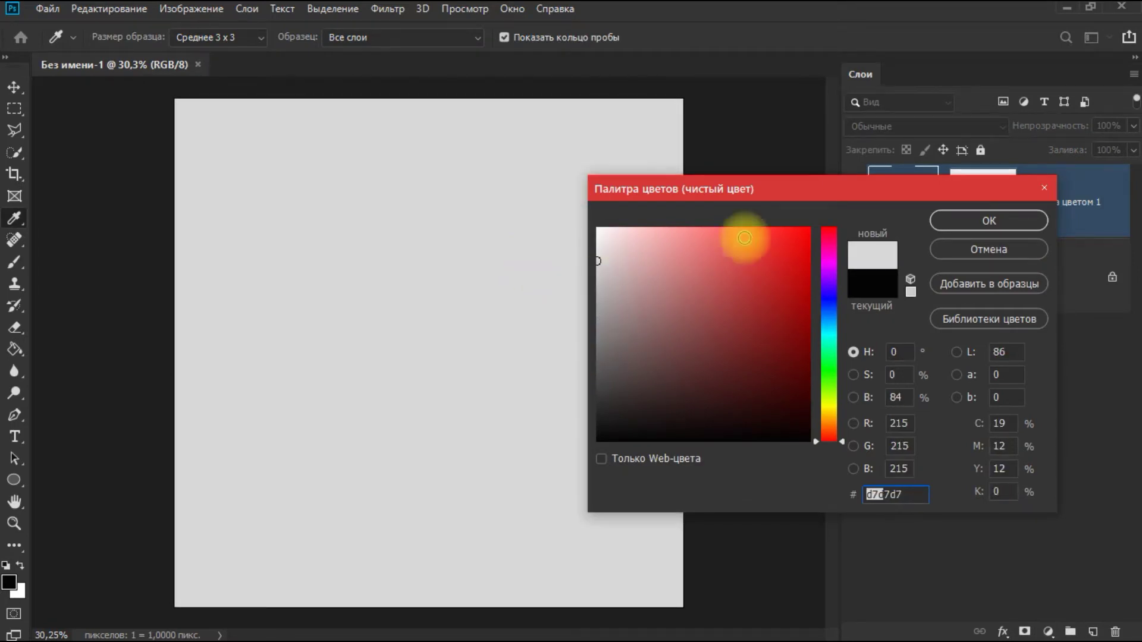
pyautogui.click(990, 221)
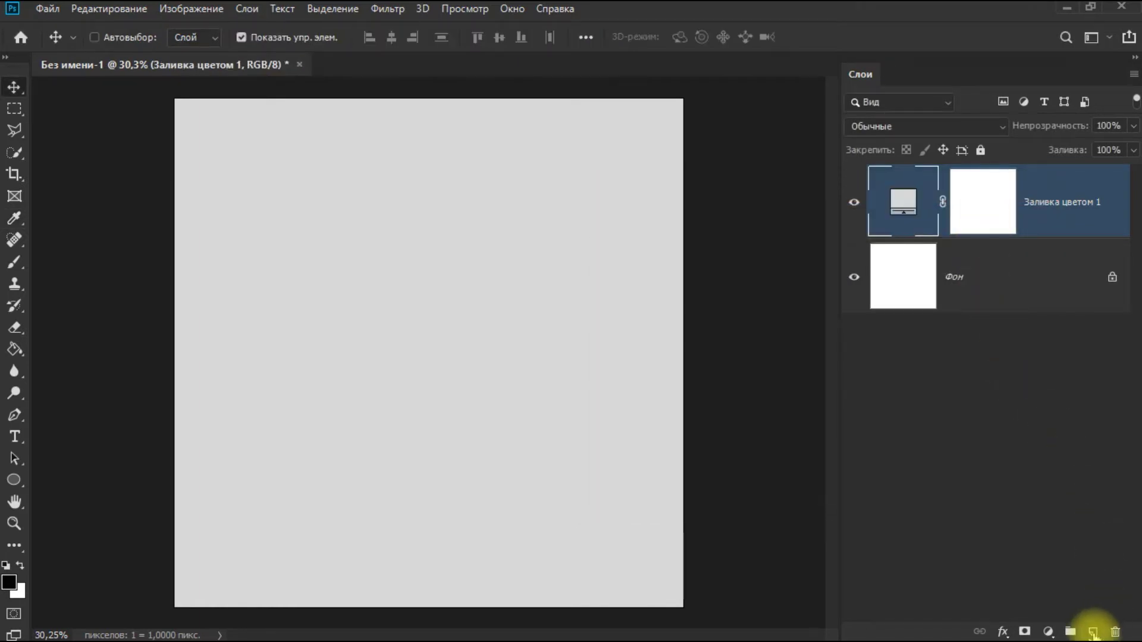
# Add an empty layer above the grey fill and make a large upright rectangular selection around the middle of the canvas.
pyautogui.click(1093, 632)
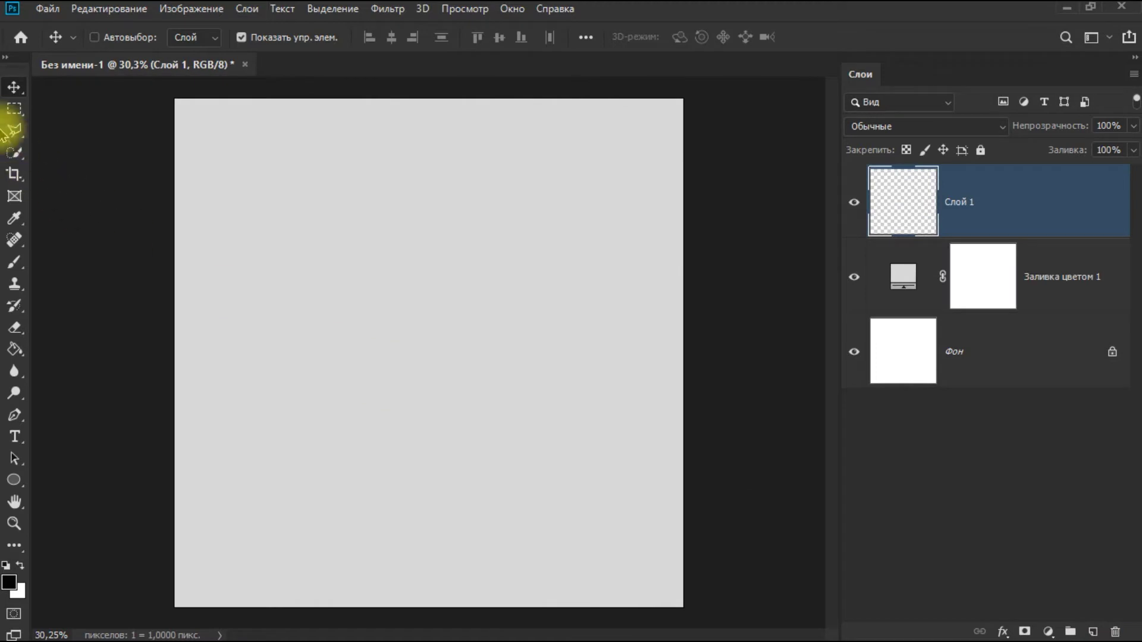
pyautogui.click(12, 110)
pyautogui.moveTo(279, 172); pyautogui.dragTo(613, 556)
# Fill the rectangular selection with white #ffffff at 100% opacity in Normal mode and deselect it.
pyautogui.rightClick(389, 328)
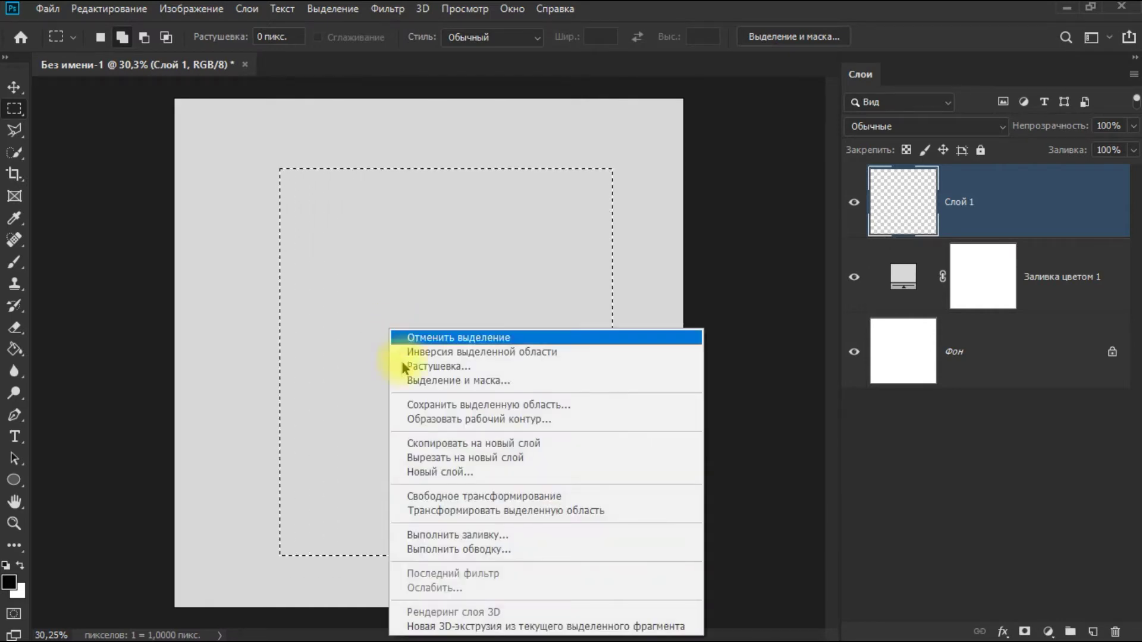
pyautogui.click(453, 535)
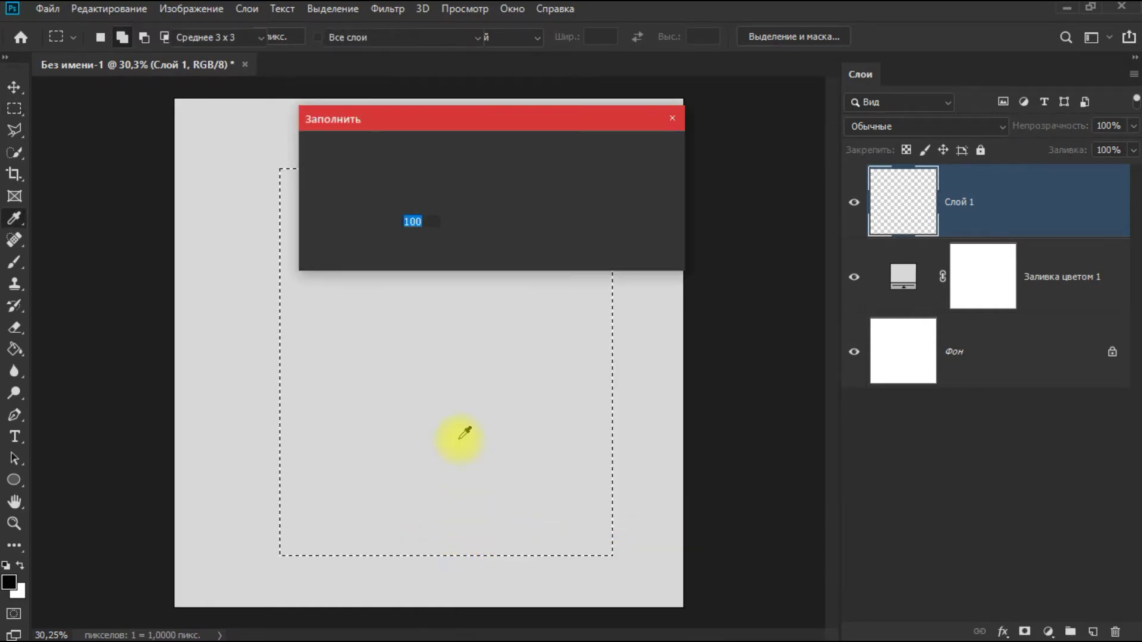
pyautogui.click(472, 148)
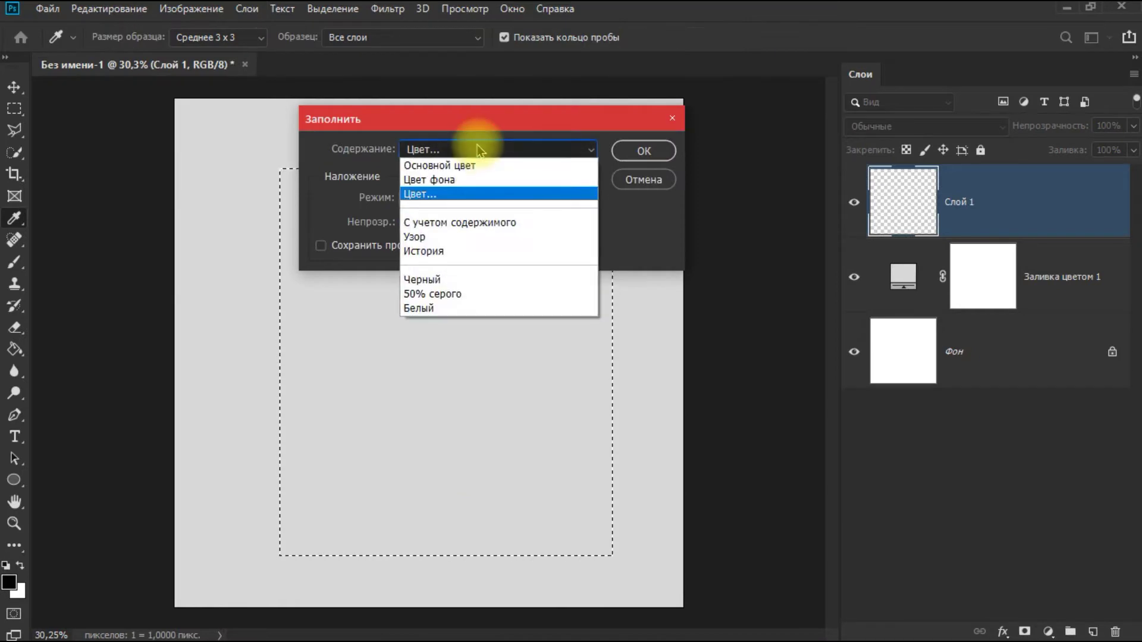
pyautogui.click(456, 195)
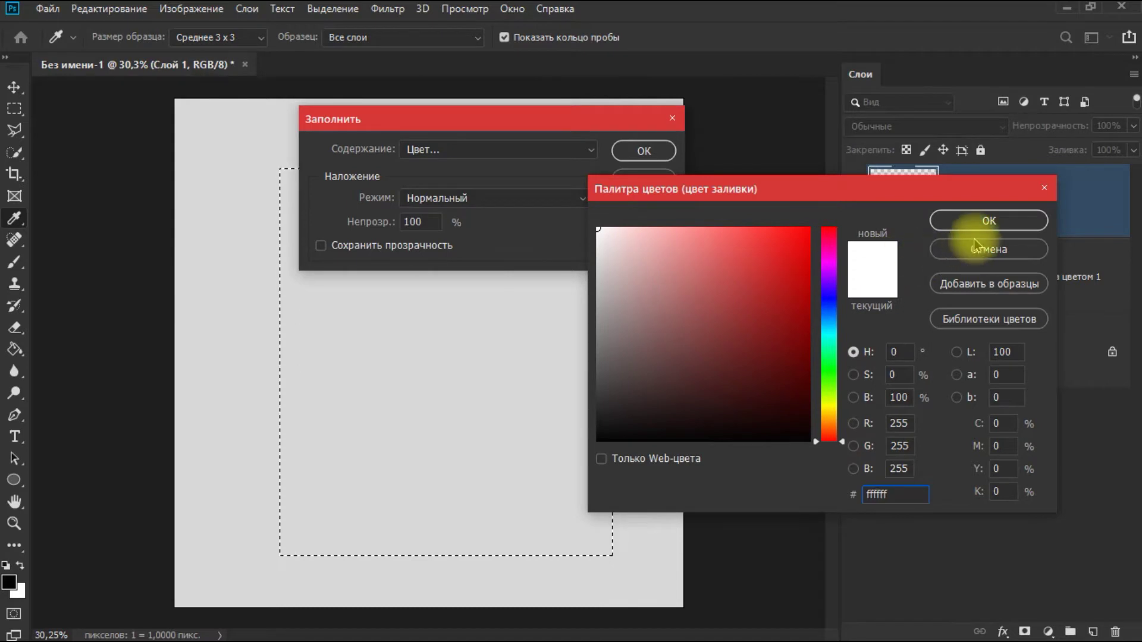
pyautogui.click(981, 221)
pyautogui.click(641, 152)
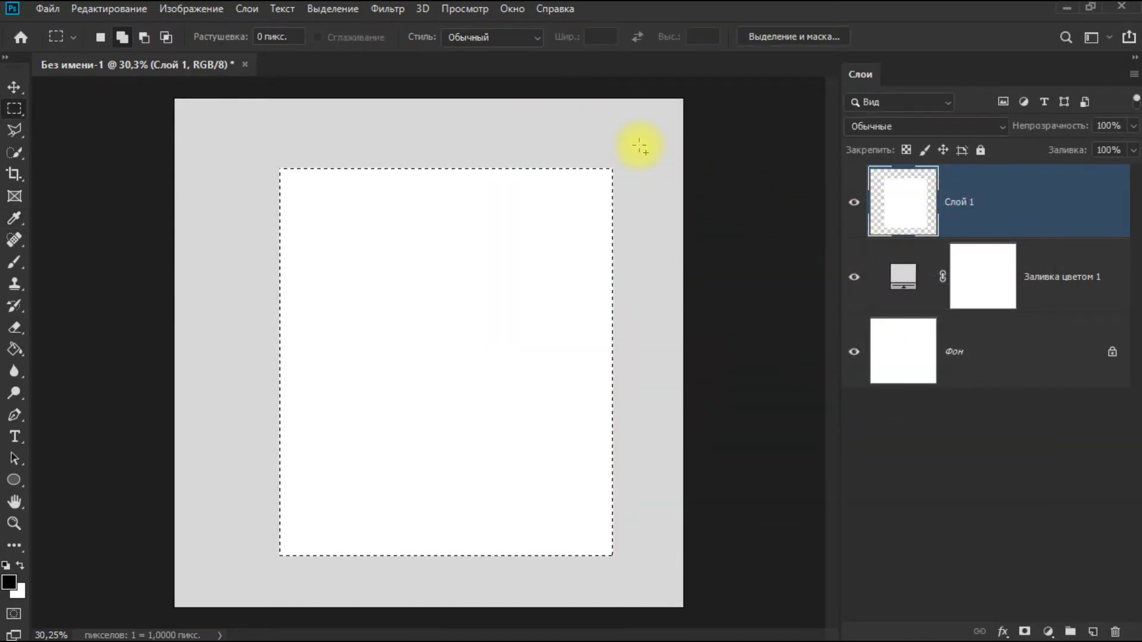
pyautogui.hotkey('ctrl', 'd')
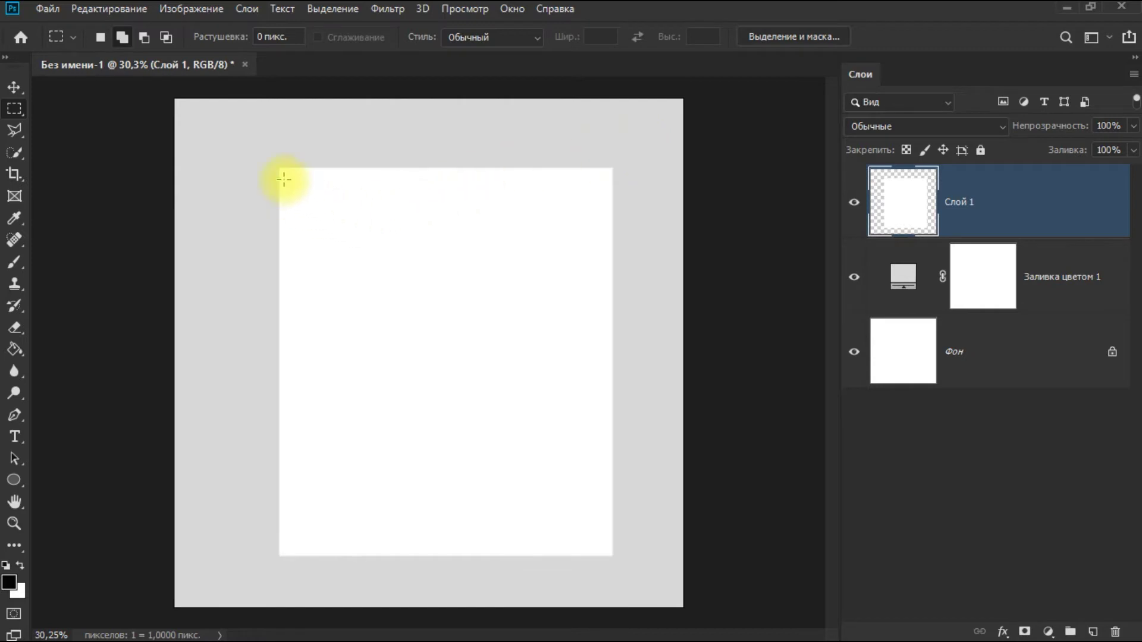
# Select a square inside the upper part of the white rectangle, leaving a wider lower border, and copy it to a new layer.
pyautogui.moveTo(312, 199); pyautogui.dragTo(579, 464)
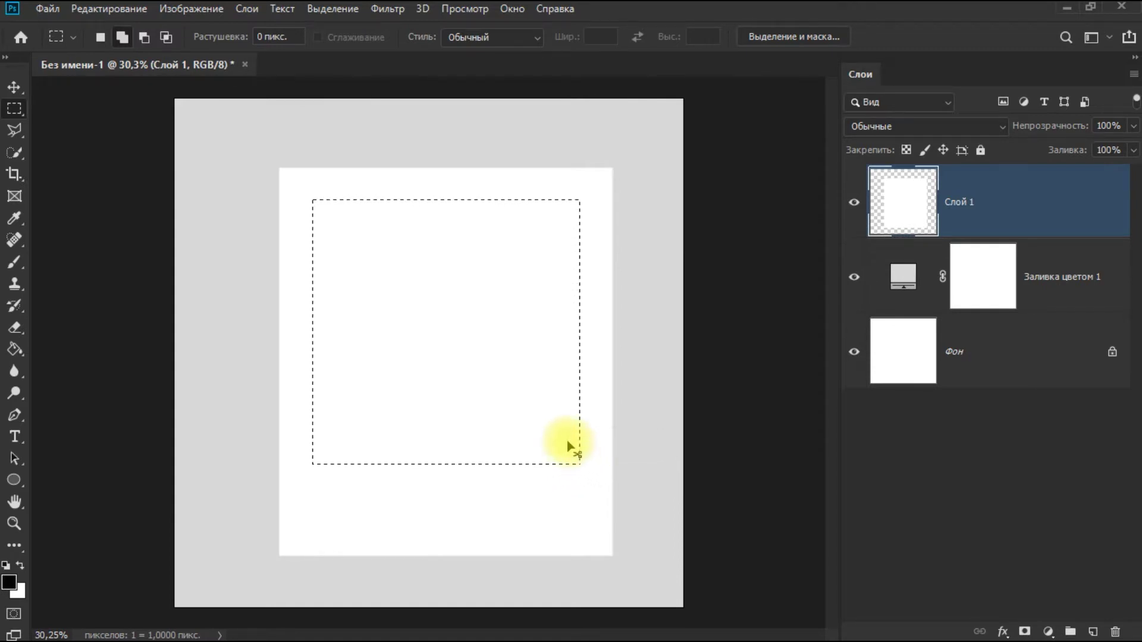
pyautogui.hotkey('ctrl', 'j')
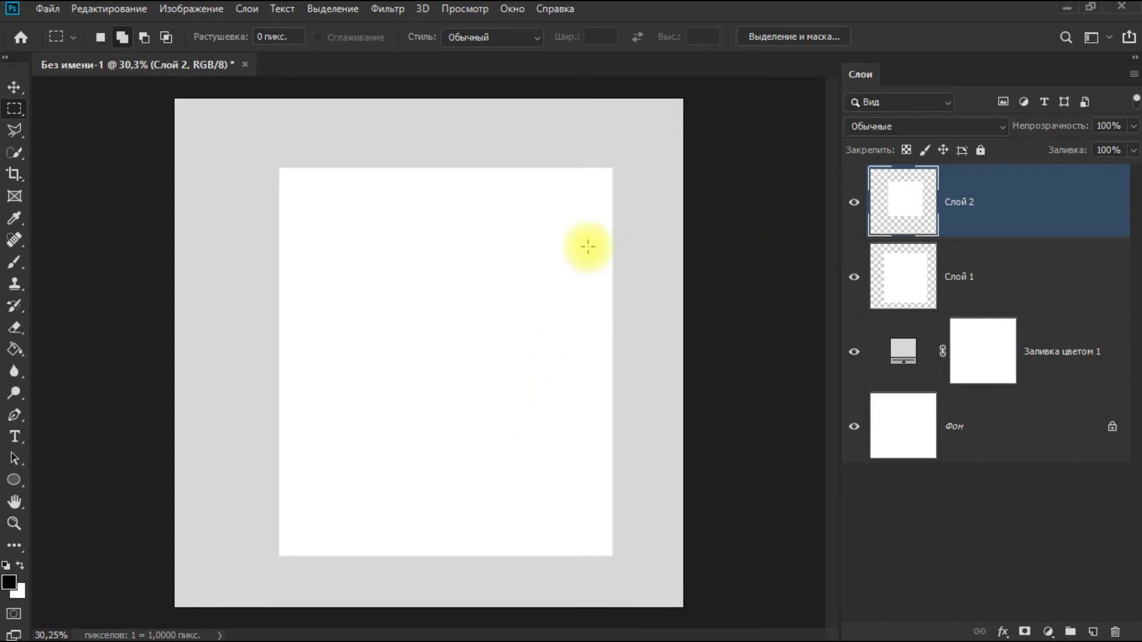
pyautogui.click(854, 278)
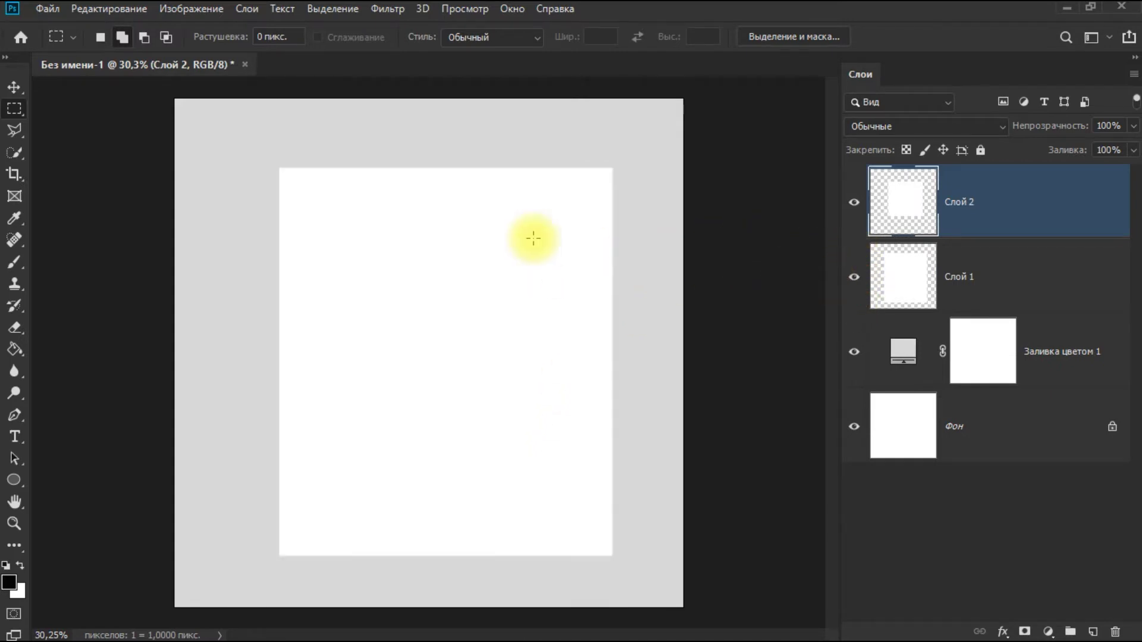
# Centre both white shape layers, Слой 1 and Слой 2, together horizontally and vertically on the canvas, and clear the selection.
pyautogui.keyDown('shift'); pyautogui.click(1005, 260); pyautogui.keyUp('shift')
pyautogui.click(15, 86)
pyautogui.moveTo(384, 256); pyautogui.dragTo(357, 243)
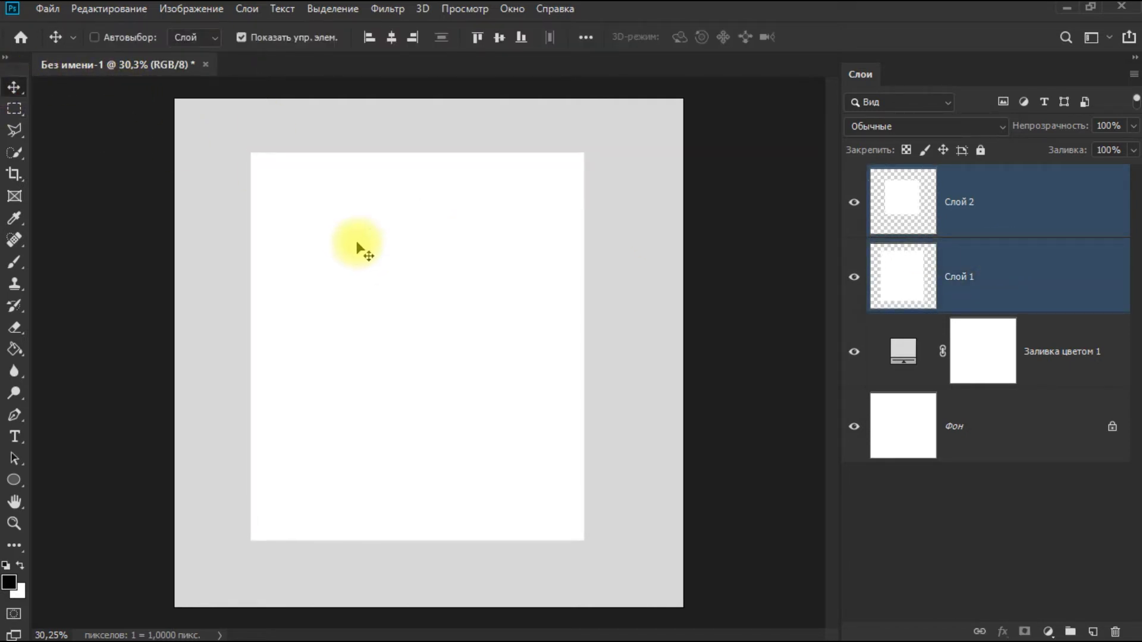
pyautogui.hotkey('ctrl', 'a')
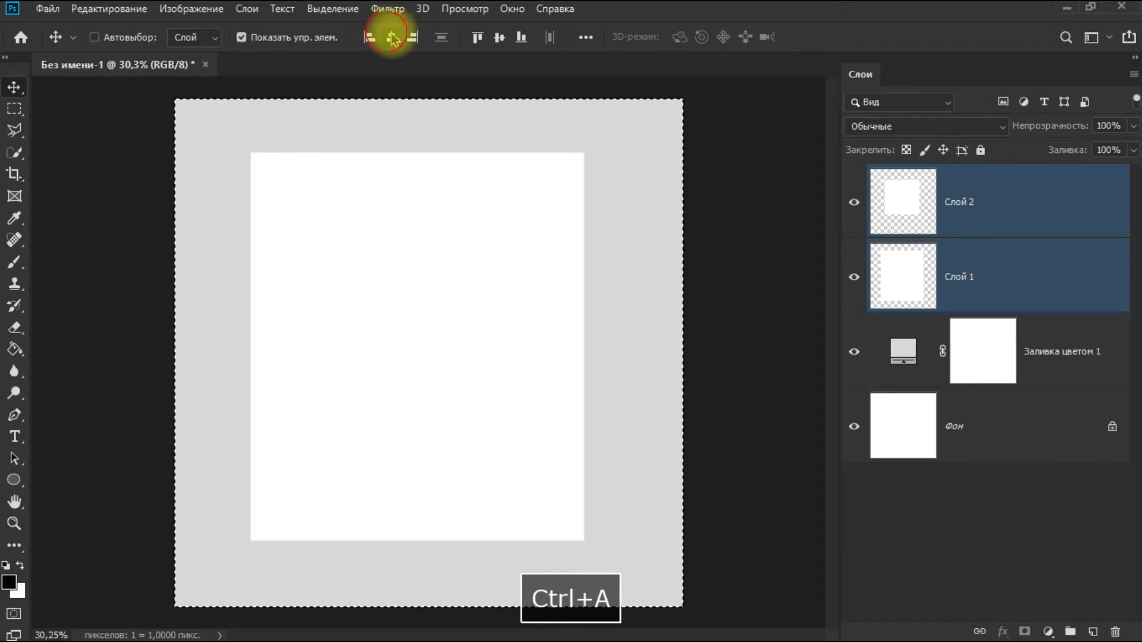
pyautogui.click(499, 38)
pyautogui.click(498, 38)
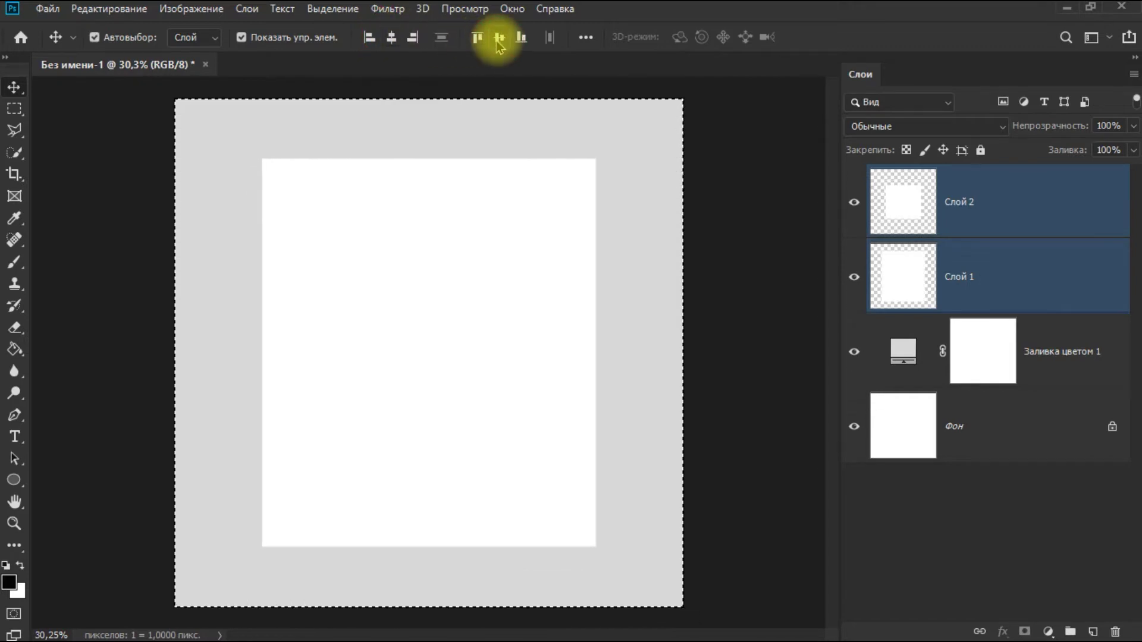
pyautogui.hotkey('ctrl', 'd')
# Place the photo k.jpg as an embedded image directly above the Слой 2 square layer.
pyautogui.click(1029, 218)
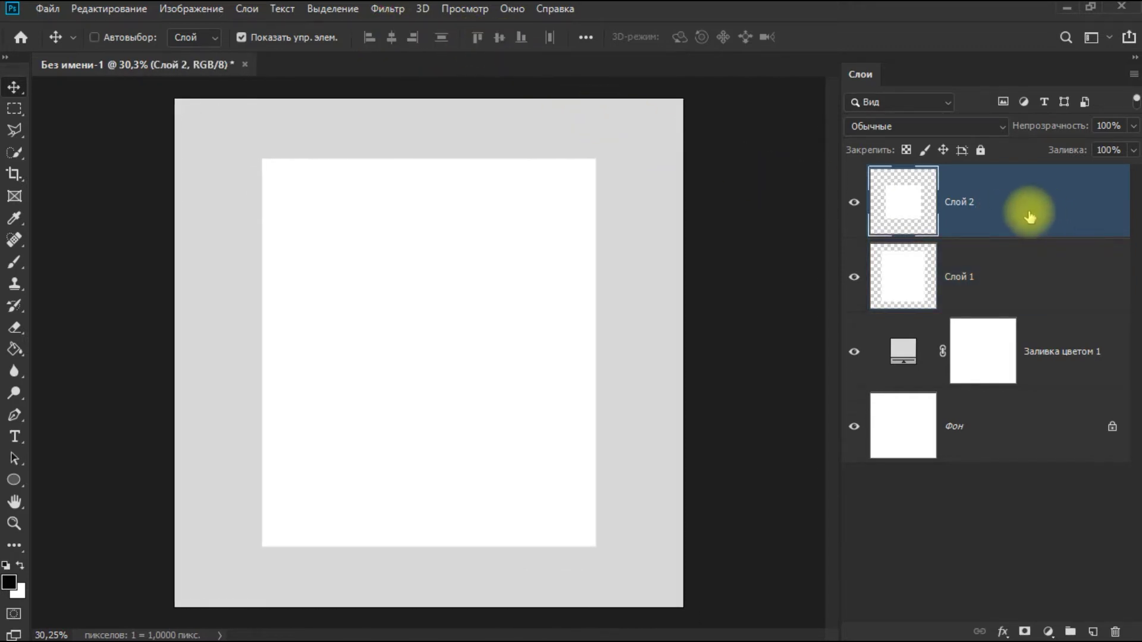
pyautogui.click(49, 8)
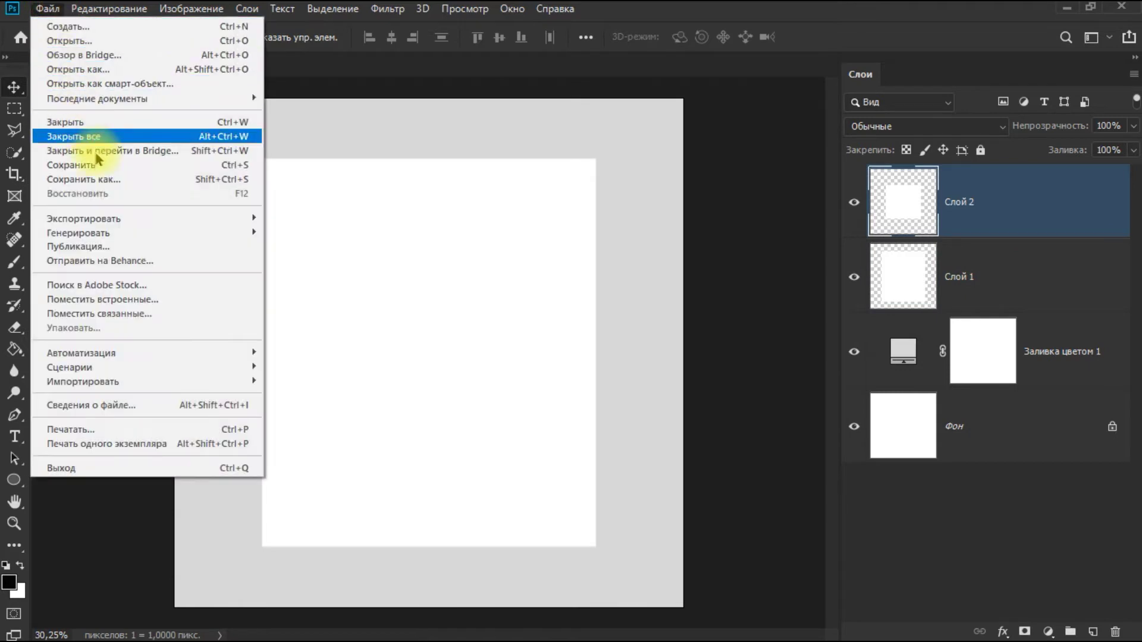
pyautogui.click(210, 301)
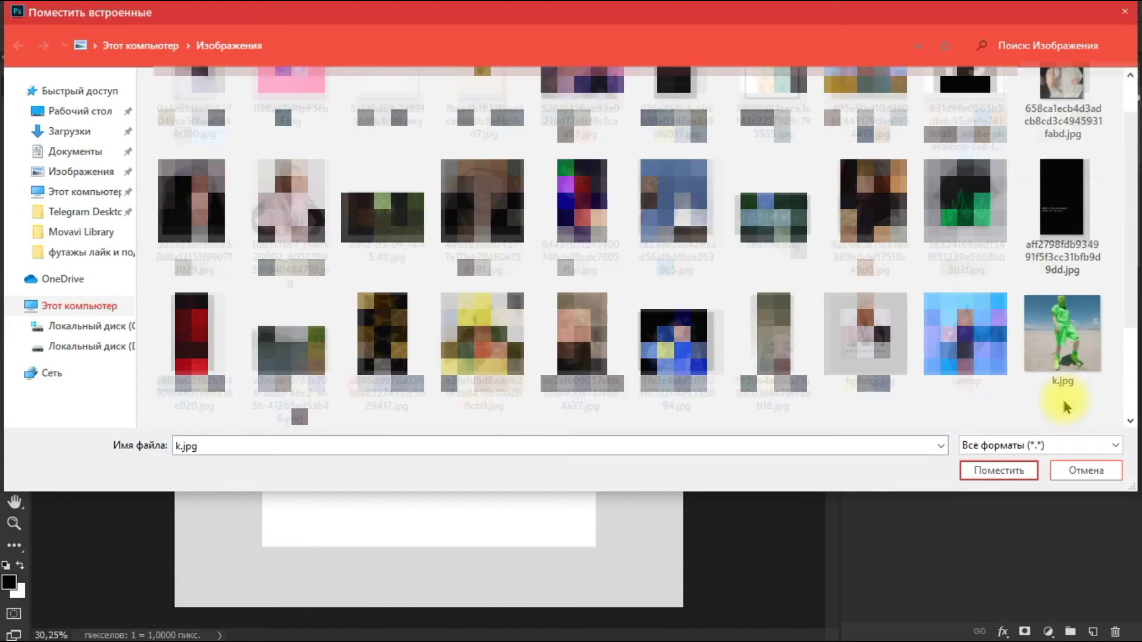
pyautogui.doubleClick(1062, 333)
# Rasterize the placed photo layer k.
pyautogui.rightClick(1017, 196)
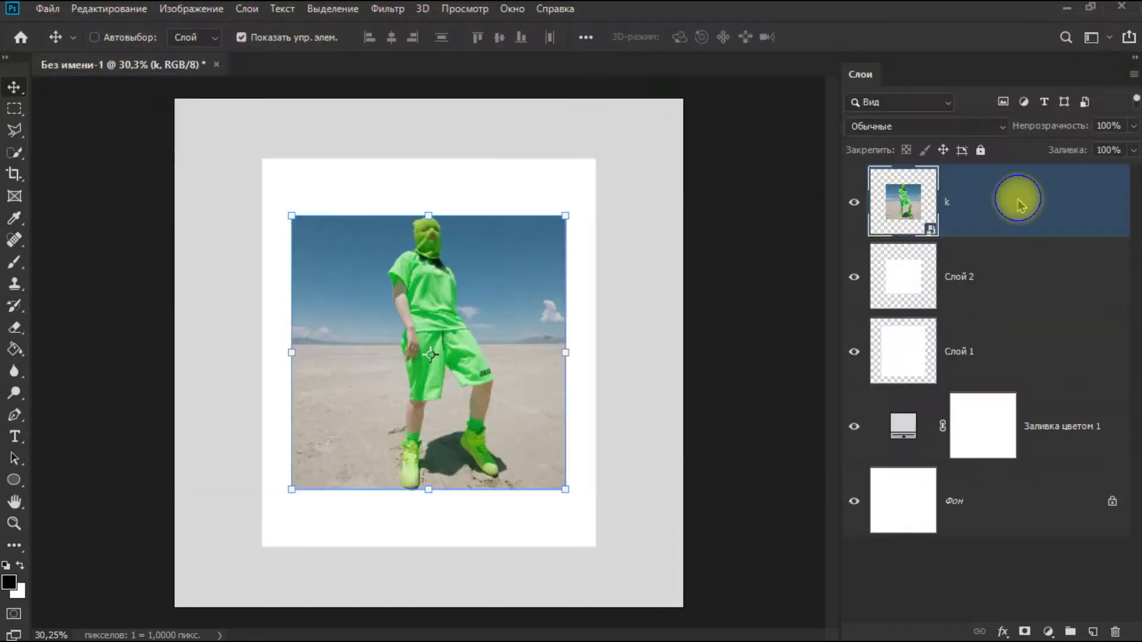
pyautogui.click(761, 304)
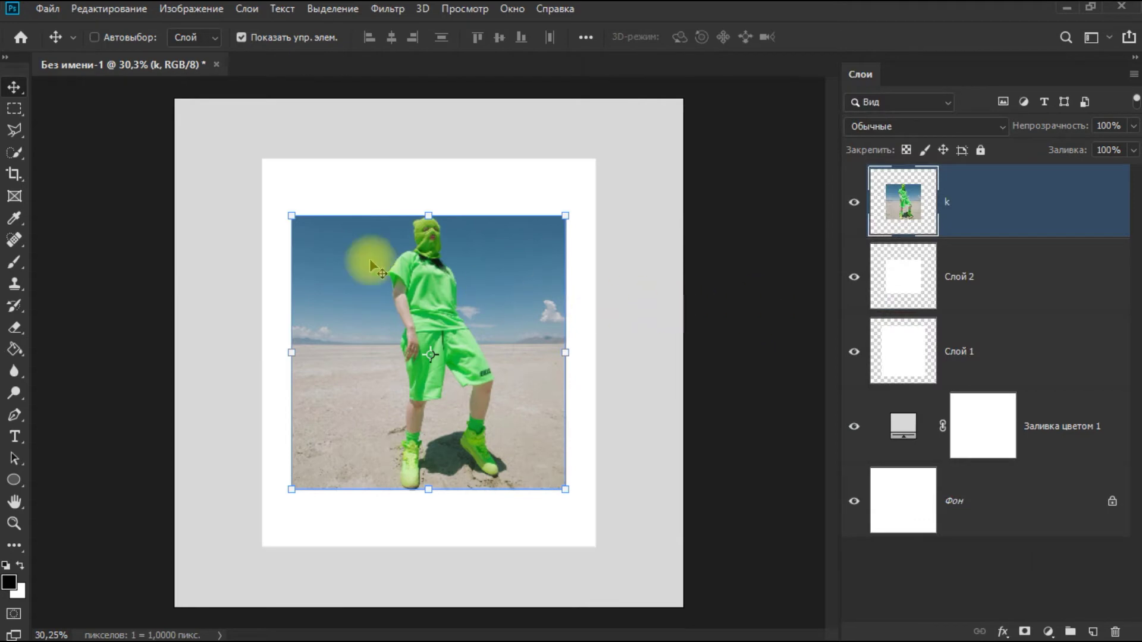
pyautogui.rightClick(1014, 218)
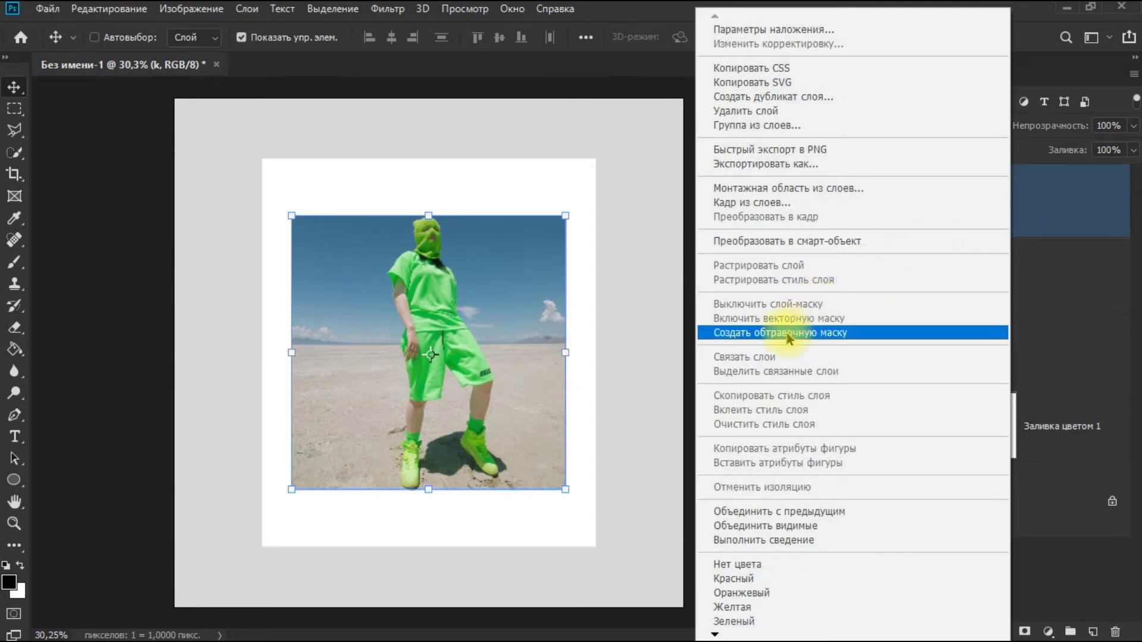
pyautogui.click(1019, 238)
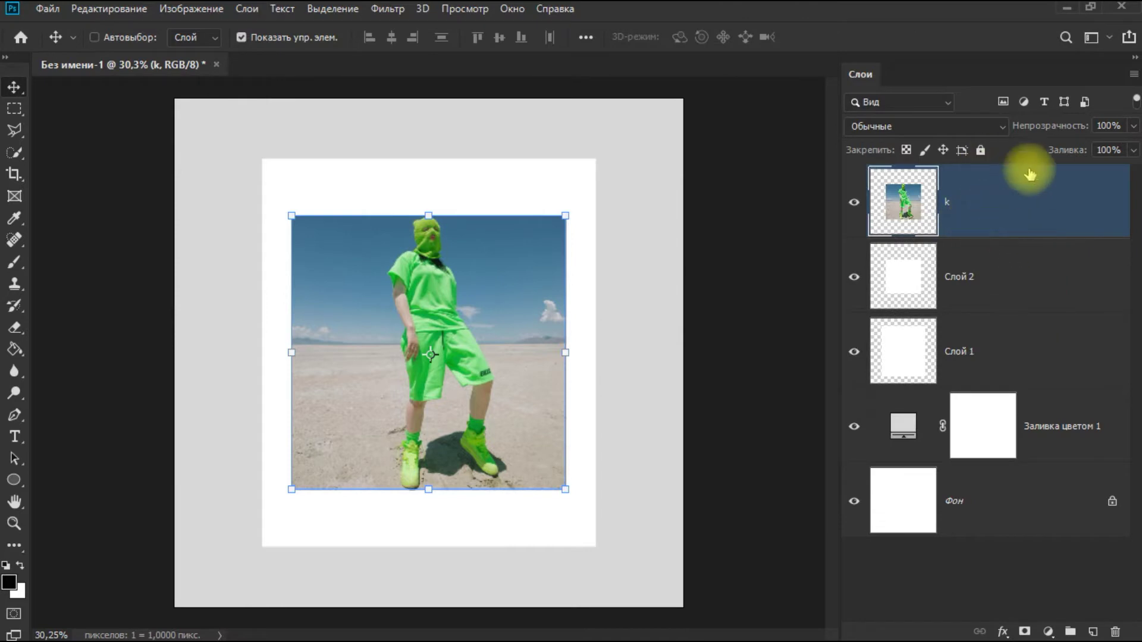
# Position and enlarge the photo to 139.73% over the inner square while its opacity is lowered to 54%, and restore its opacity to 100%.
pyautogui.moveTo(1074, 125); pyautogui.dragTo(1041, 123)
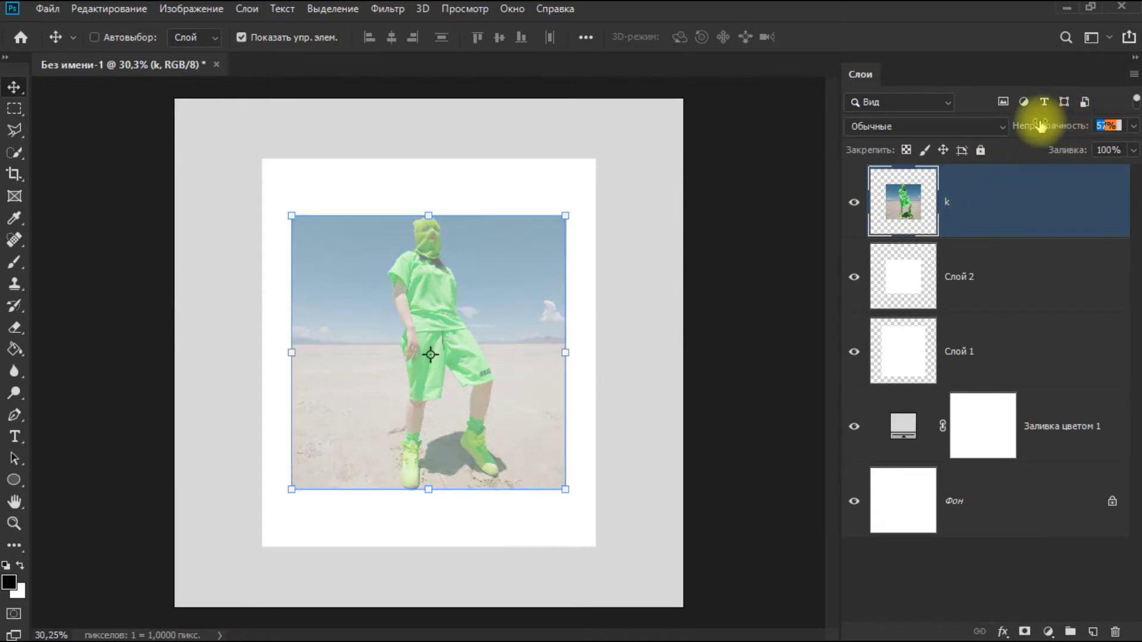
pyautogui.moveTo(509, 262); pyautogui.dragTo(504, 223)
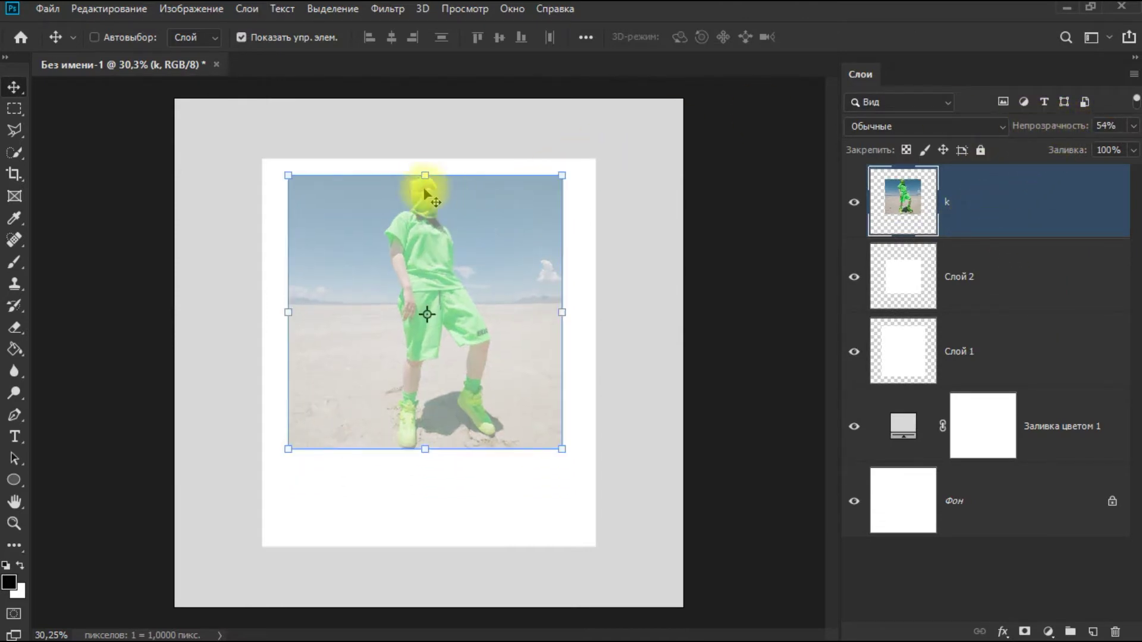
pyautogui.moveTo(422, 154); pyautogui.dragTo(423, 86)
pyautogui.moveTo(476, 208); pyautogui.dragTo(484, 262)
pyautogui.moveTo(428, 136); pyautogui.dragTo(415, 95)
pyautogui.moveTo(505, 204); pyautogui.dragTo(489, 220)
pyautogui.moveTo(409, 516); pyautogui.dragTo(409, 490)
pyautogui.moveTo(437, 411); pyautogui.dragTo(440, 399)
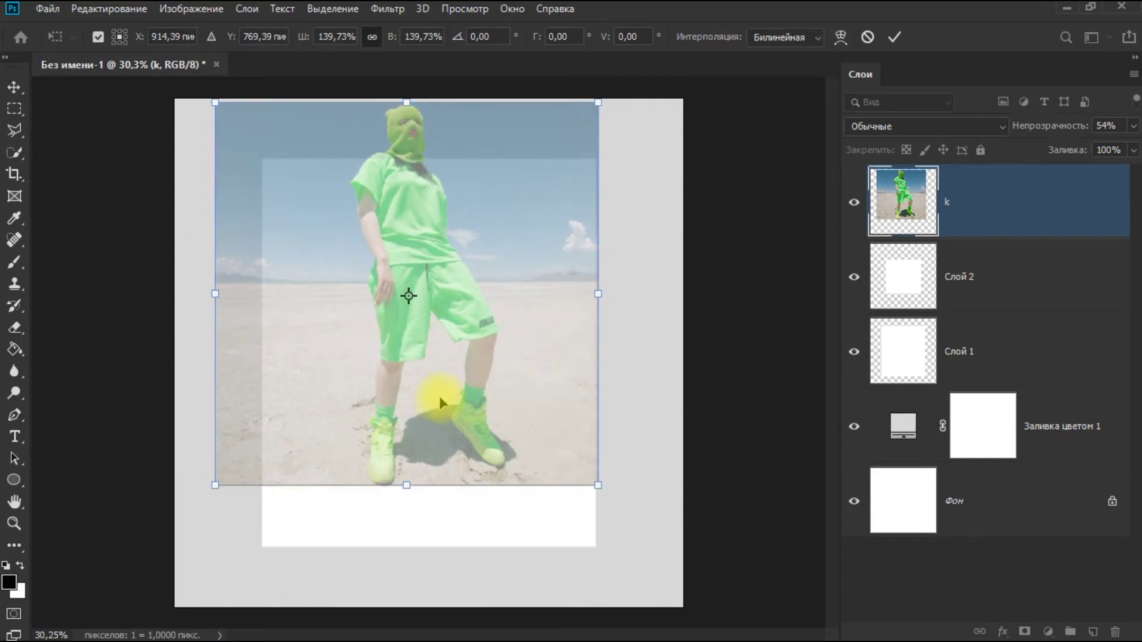
pyautogui.click(894, 39)
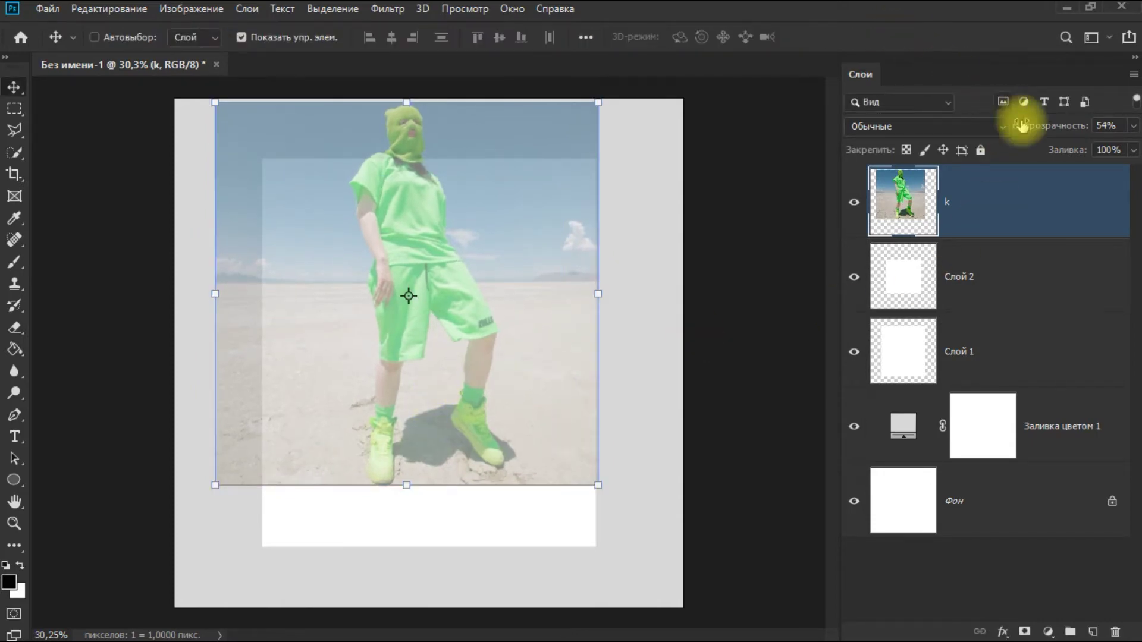
pyautogui.moveTo(1133, 126); pyautogui.dragTo(1139, 138)
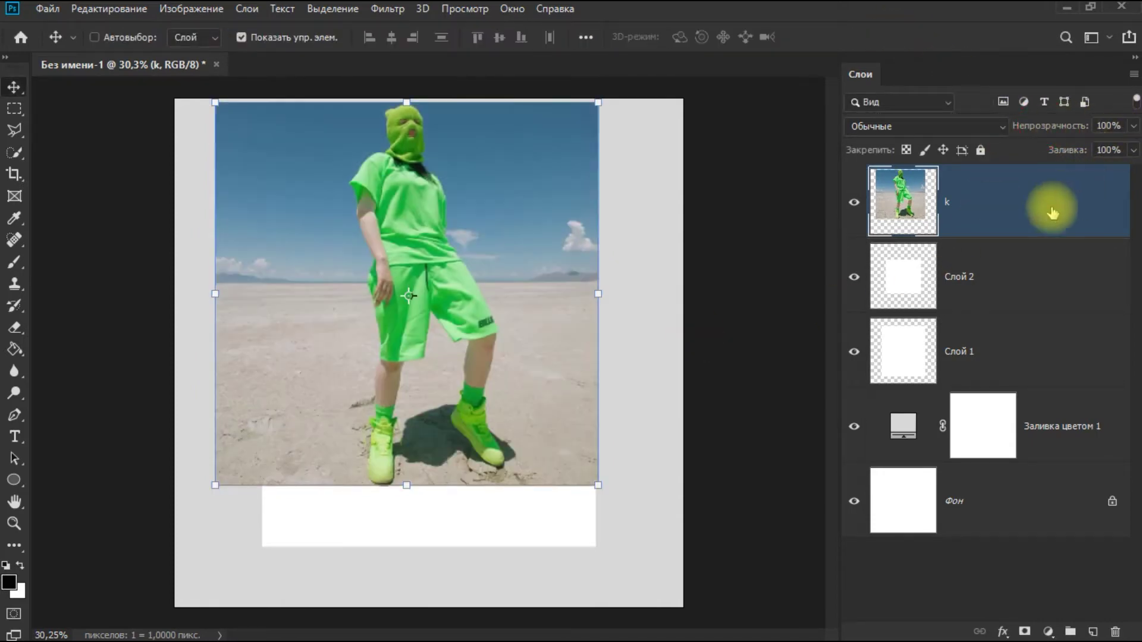
# Clip the photo layer k to Слой 2 and move the Слой 2 square up near the white frame's upper edge.
pyautogui.rightClick(992, 197)
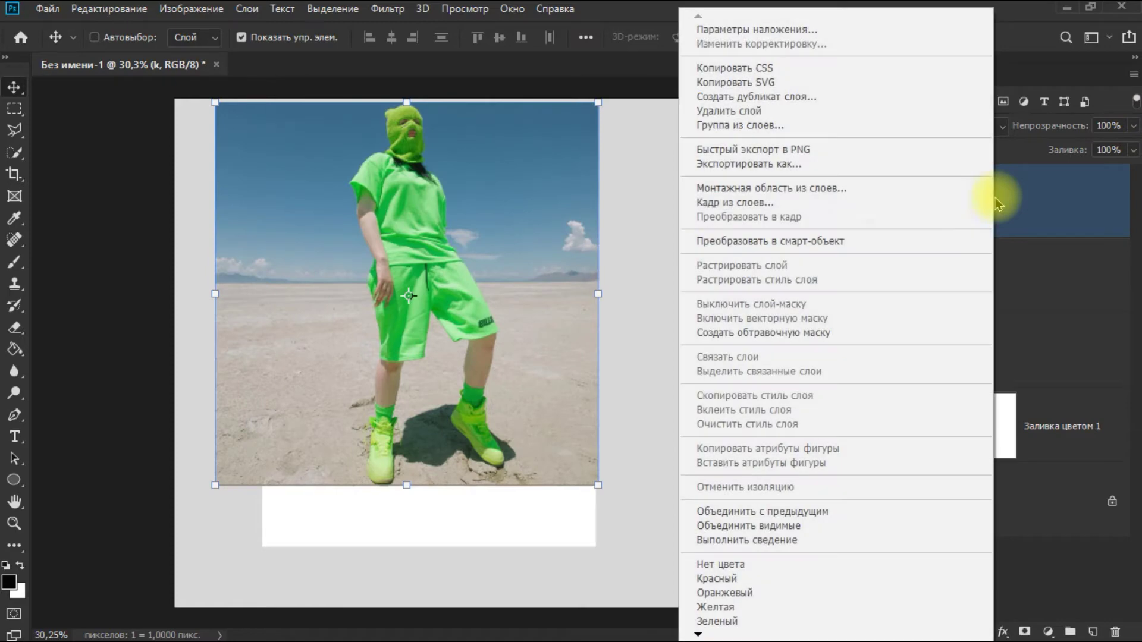
pyautogui.click(880, 333)
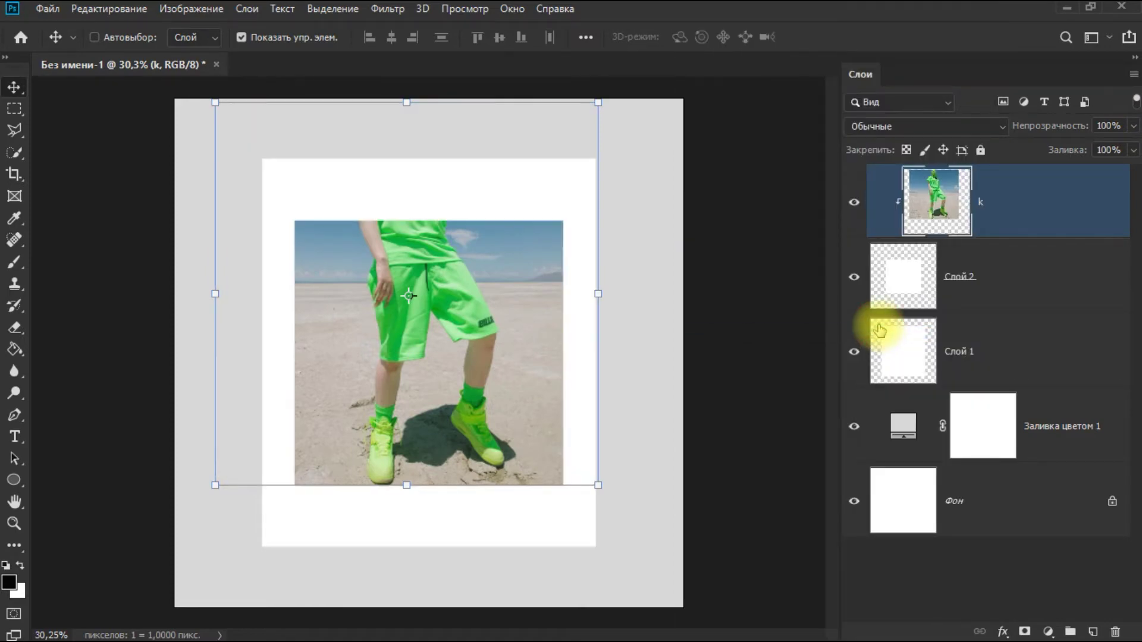
pyautogui.click(1019, 269)
pyautogui.moveTo(533, 309); pyautogui.dragTo(510, 269)
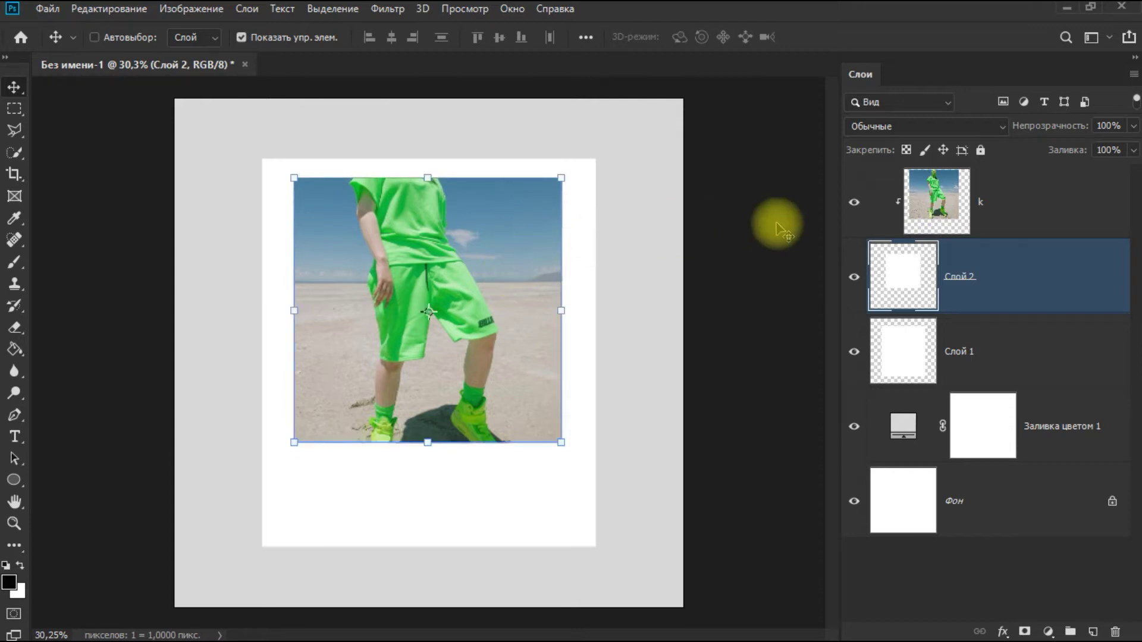
# Select the figure in the photo layer k automatically with the Select Subject command.
pyautogui.click(1089, 212)
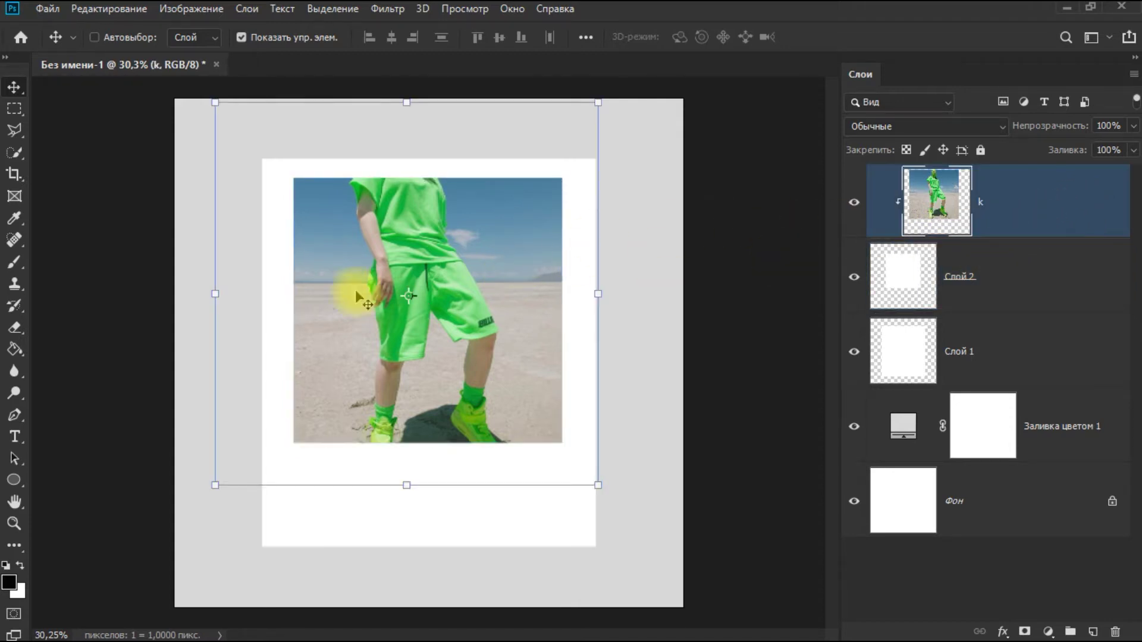
pyautogui.click(14, 154)
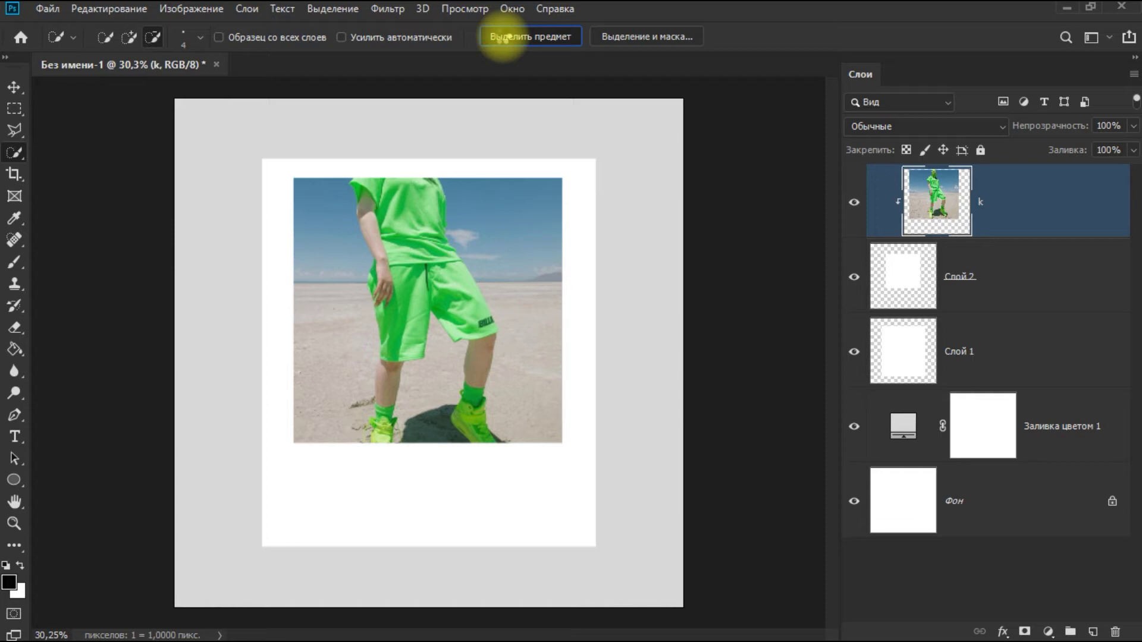
pyautogui.click(499, 38)
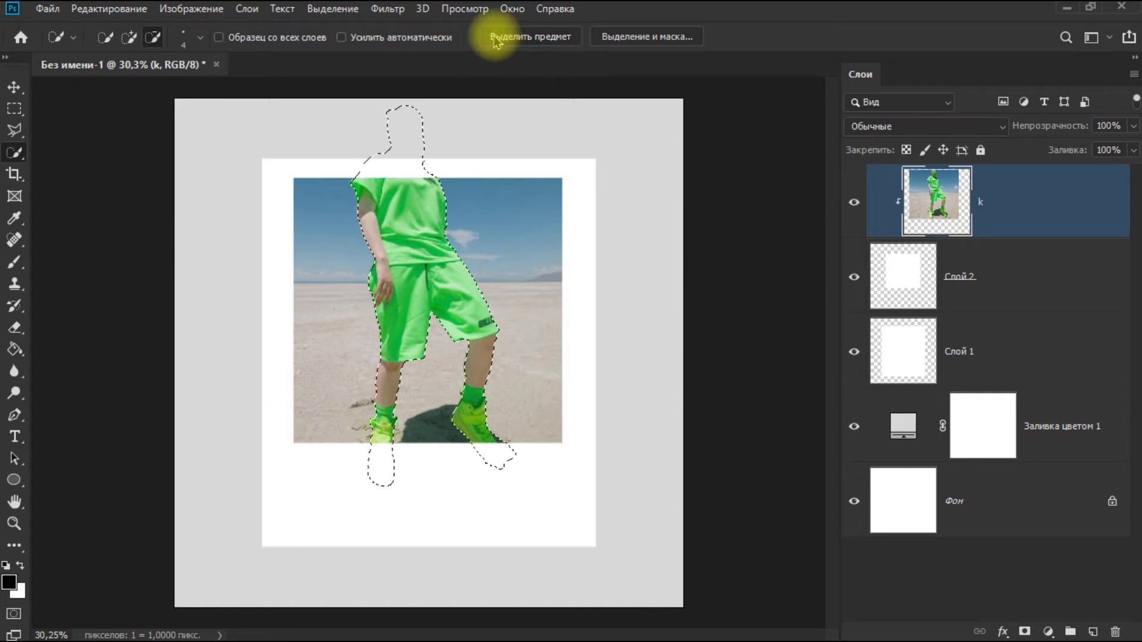
# Paint on Слой 2 with a soft 150 px brush over the selected figure's head and shoulders, and clear the selection.
pyautogui.click(1025, 276)
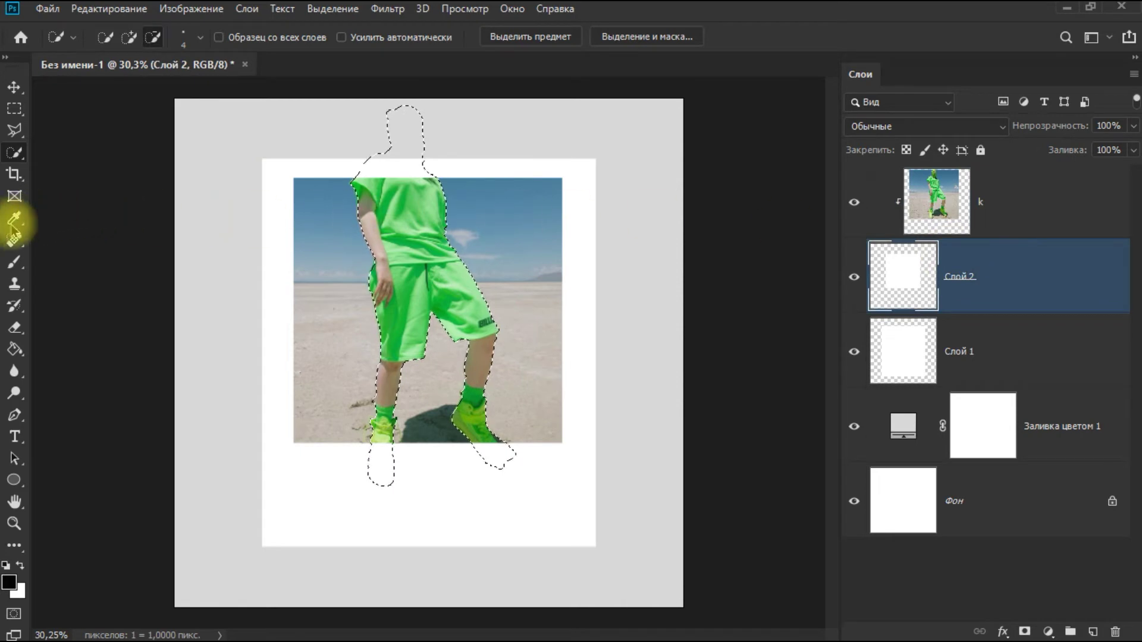
pyautogui.click(12, 271)
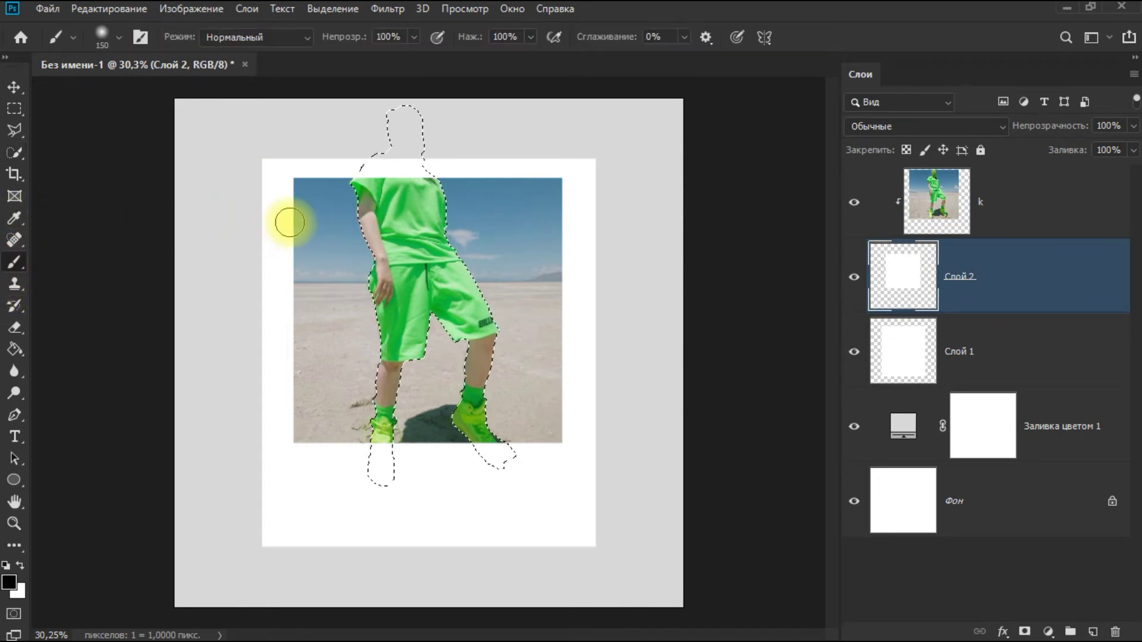
pyautogui.rightClick(287, 225)
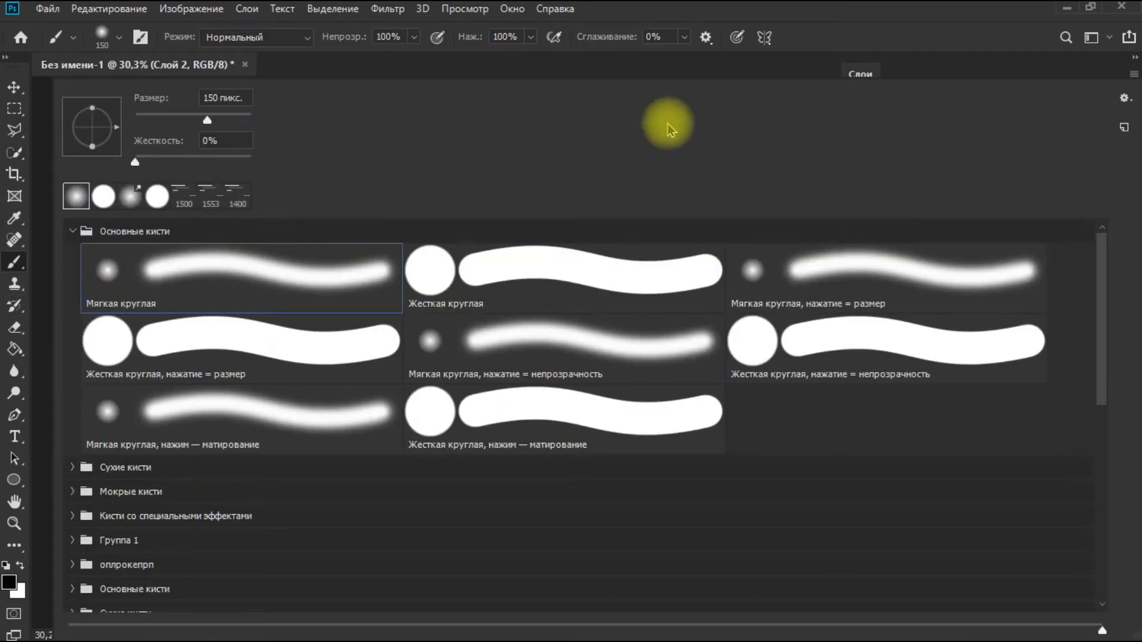
pyautogui.click(793, 21)
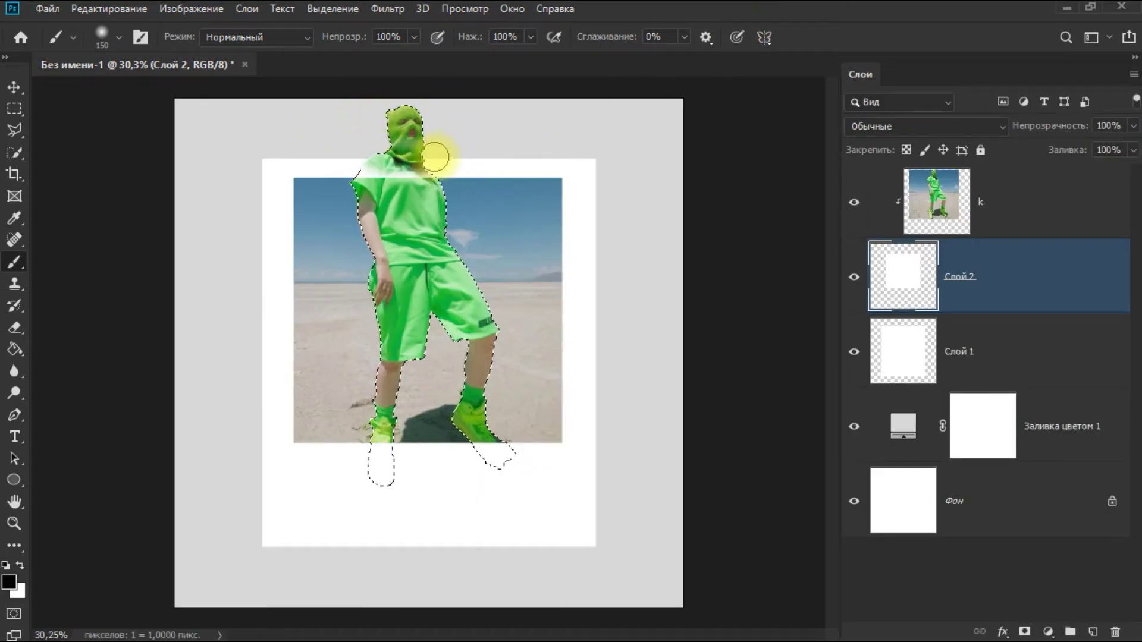
pyautogui.moveTo(354, 166)
pyautogui.mouseDown()
pyautogui.moveTo(444, 163)
pyautogui.moveTo(502, 178)
pyautogui.moveTo(460, 165)
pyautogui.mouseUp()
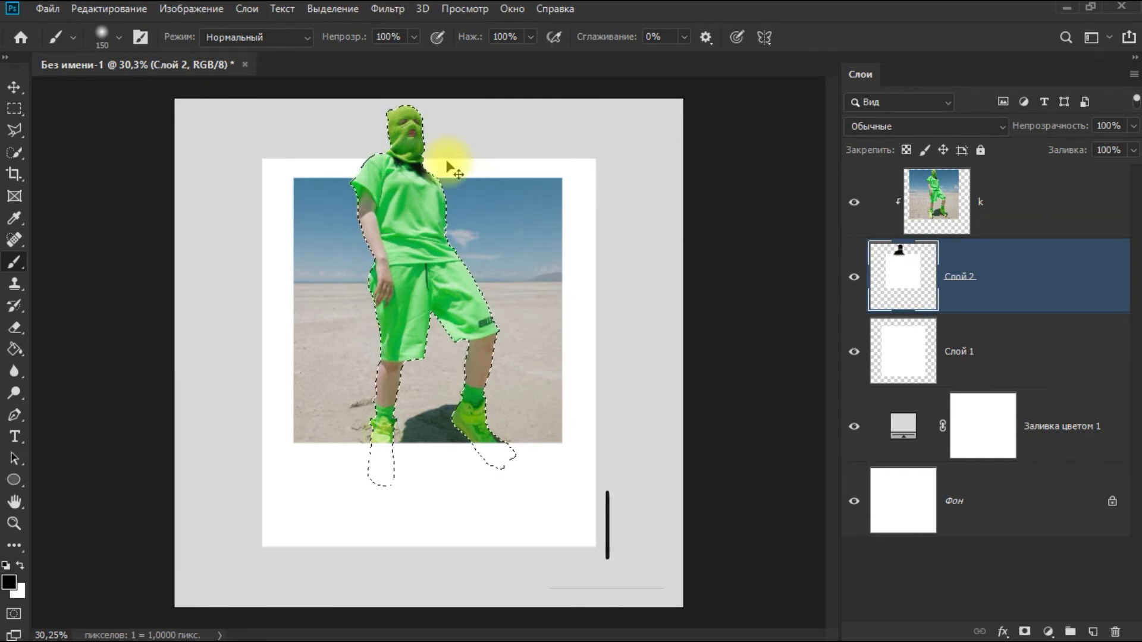
pyautogui.hotkey('ctrl', 'd')
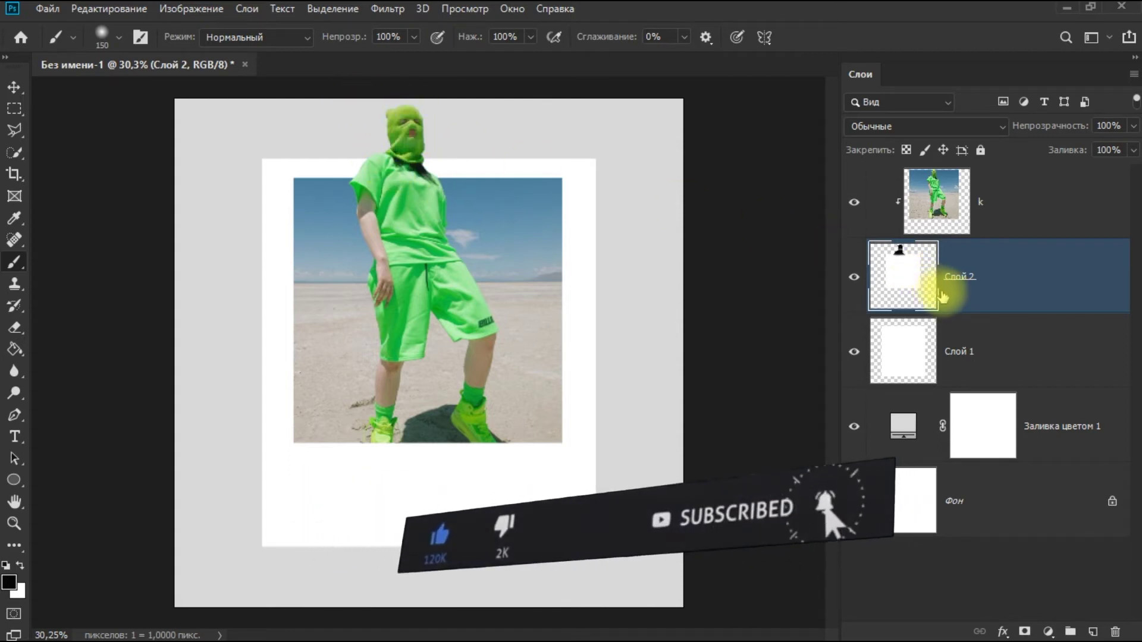
# Add a black drop shadow to Слой 1 with 10% opacity, 90° angle, 17 px distance, 43 px size and 5% noise.
pyautogui.click(1004, 345)
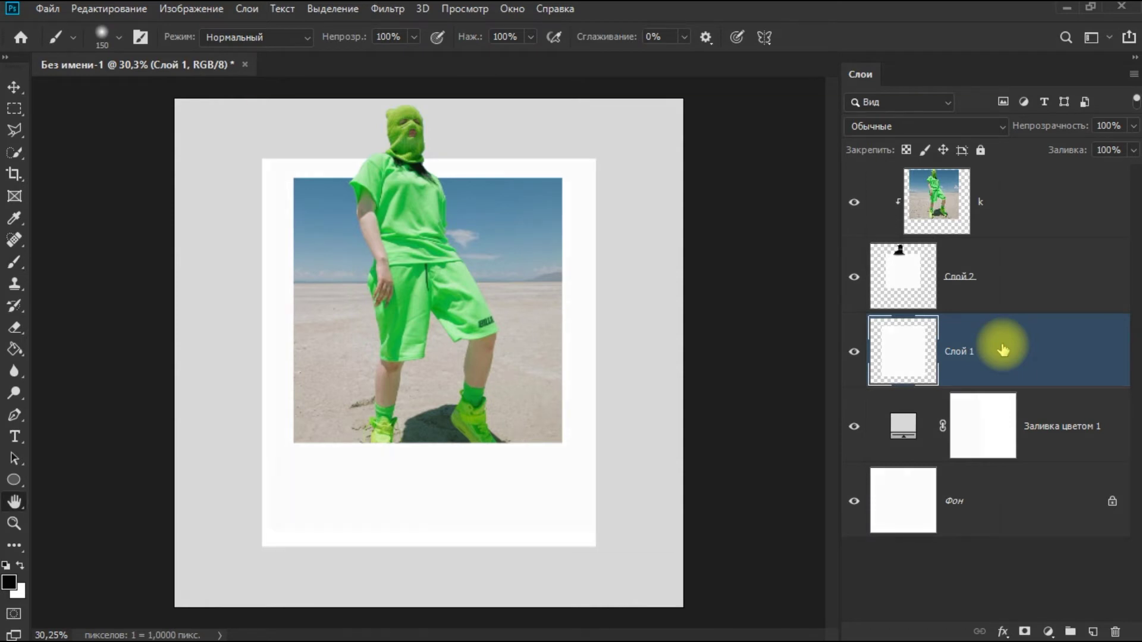
pyautogui.doubleClick(1003, 348)
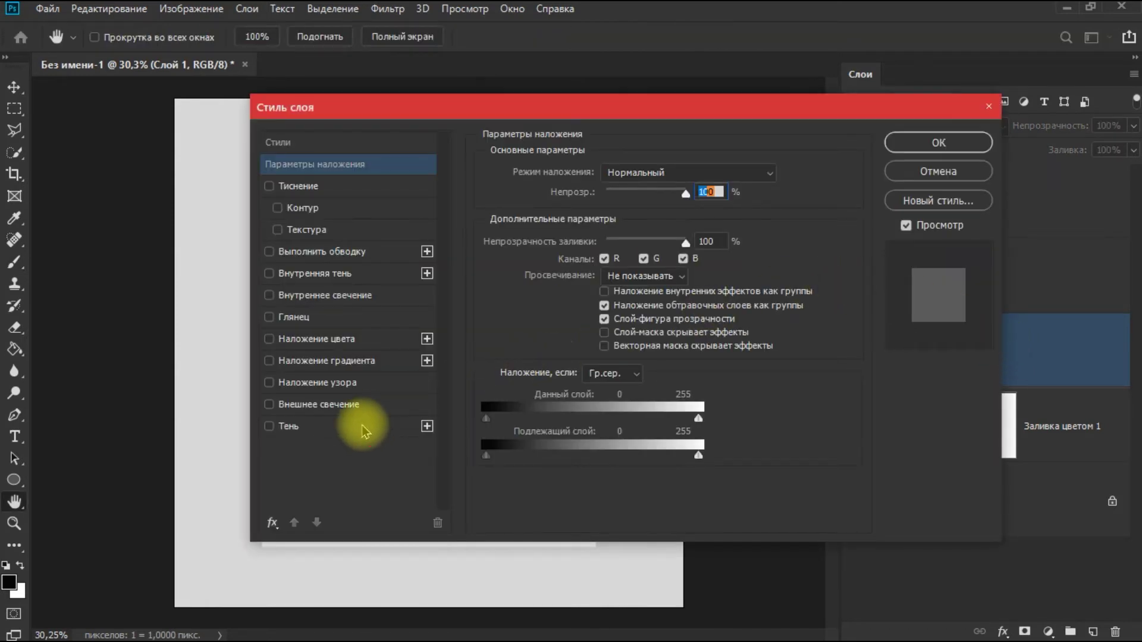
pyautogui.click(364, 427)
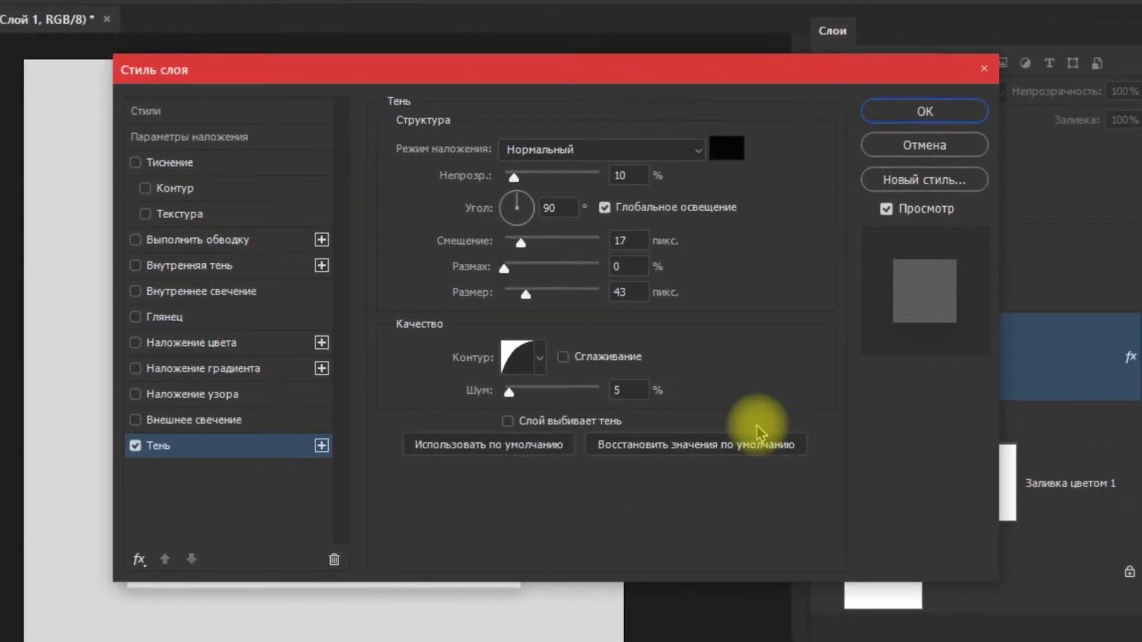
pyautogui.click(924, 110)
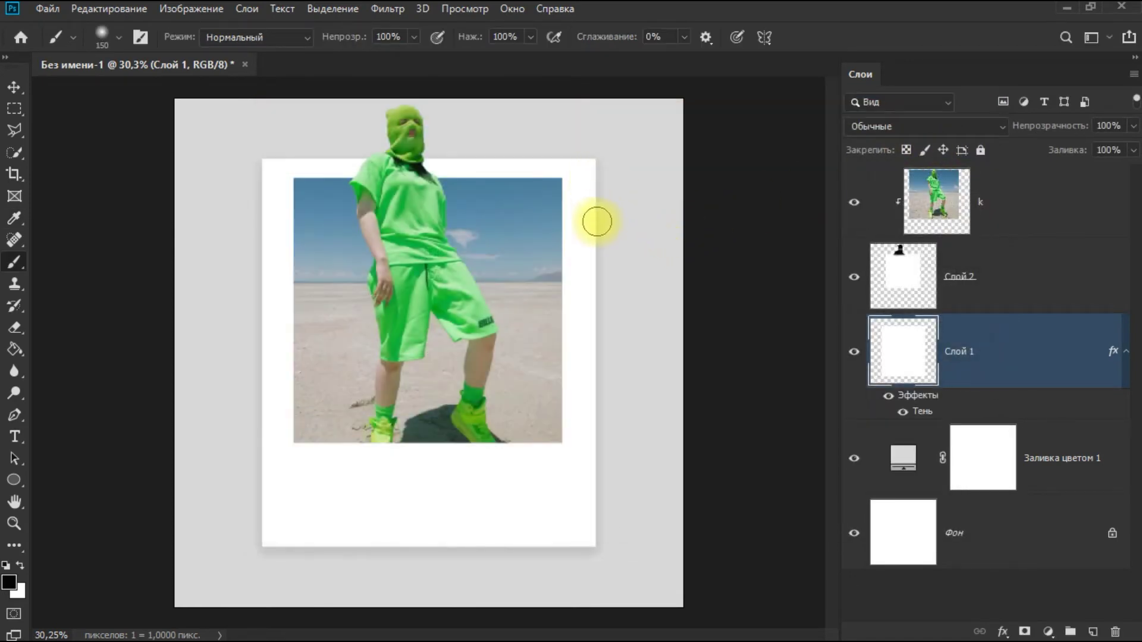
# Compare the frame with and without its drop shadow, and collapse the effects list of Слой 1.
pyautogui.click(904, 413)
pyautogui.click(904, 412)
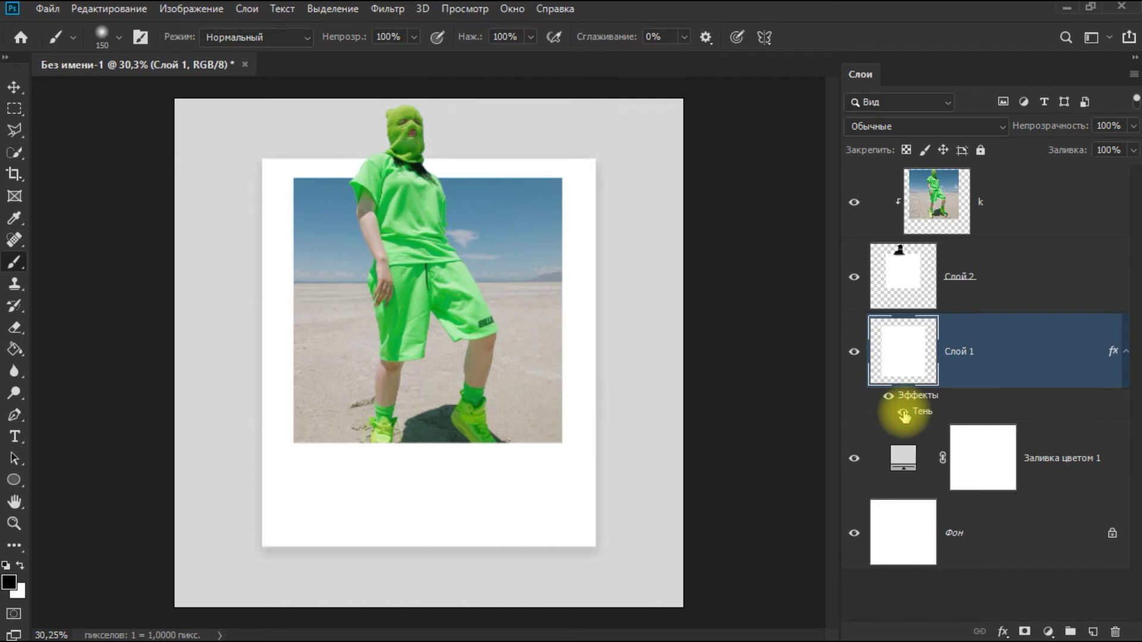
pyautogui.click(1126, 361)
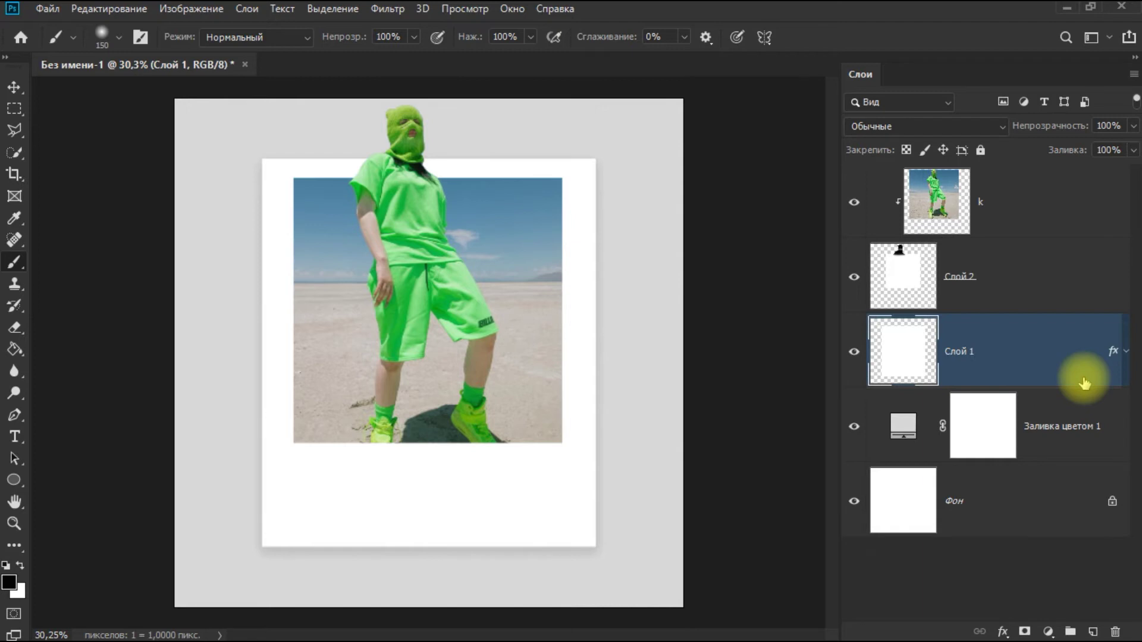
# Add the black text BILLIEILISH in Futura BdCn BT Bold, 72 pt, below the photo, above layer k.
pyautogui.click(1041, 204)
pyautogui.click(14, 437)
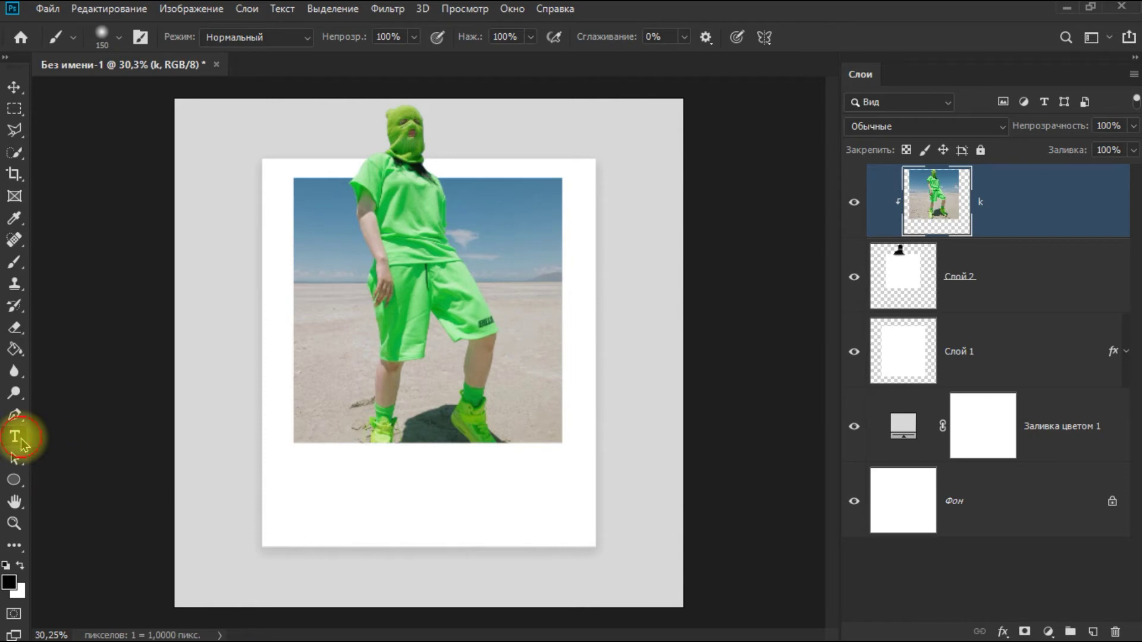
pyautogui.click(291, 493)
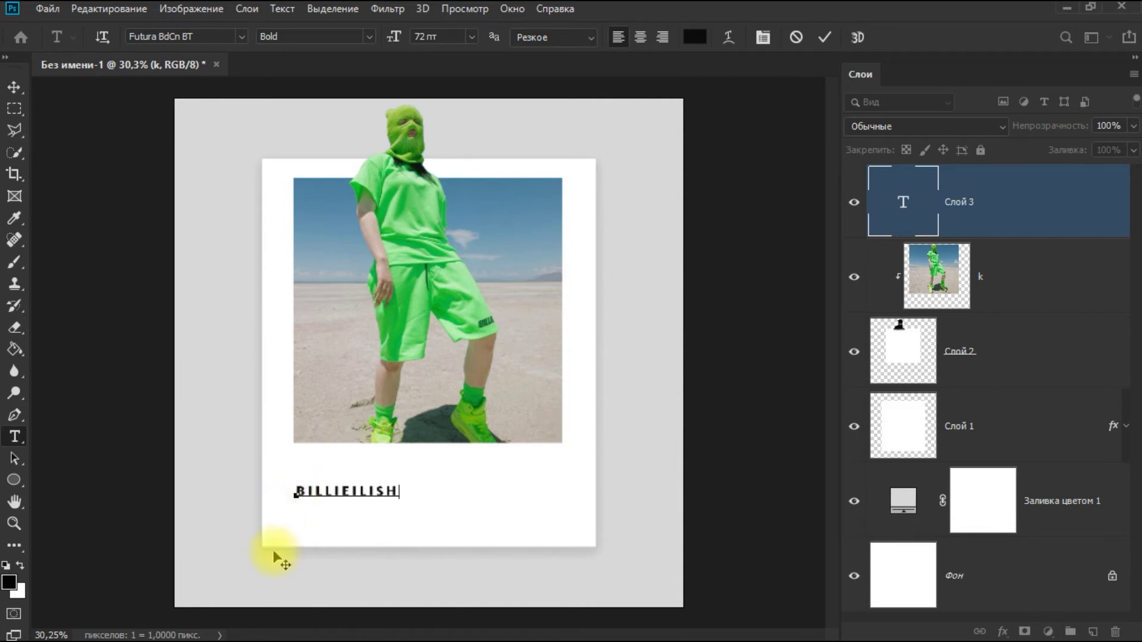
pyautogui.click(826, 39)
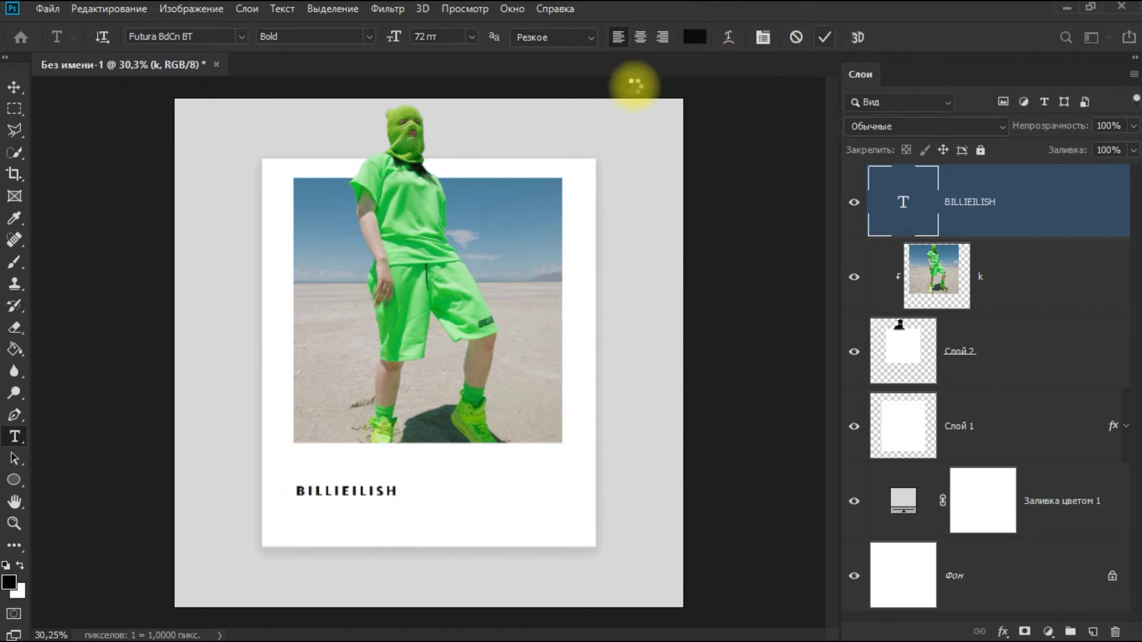
# Enlarge the BILLIEILISH text to 288.96% and centre it in the white margin below the photo.
pyautogui.click(13, 88)
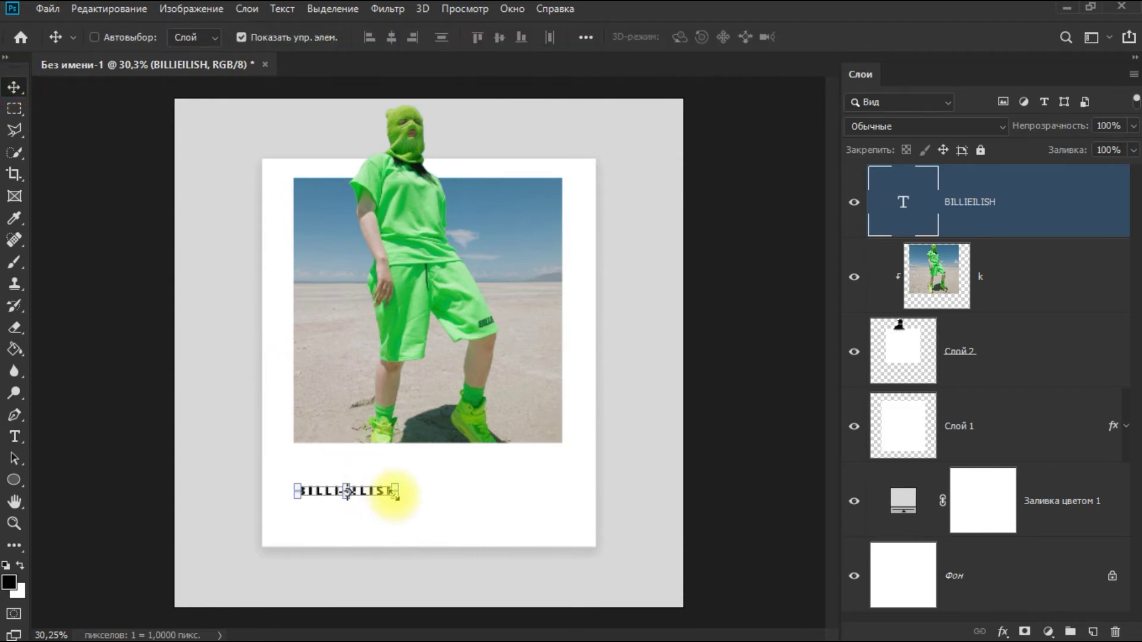
pyautogui.moveTo(393, 491); pyautogui.dragTo(542, 502)
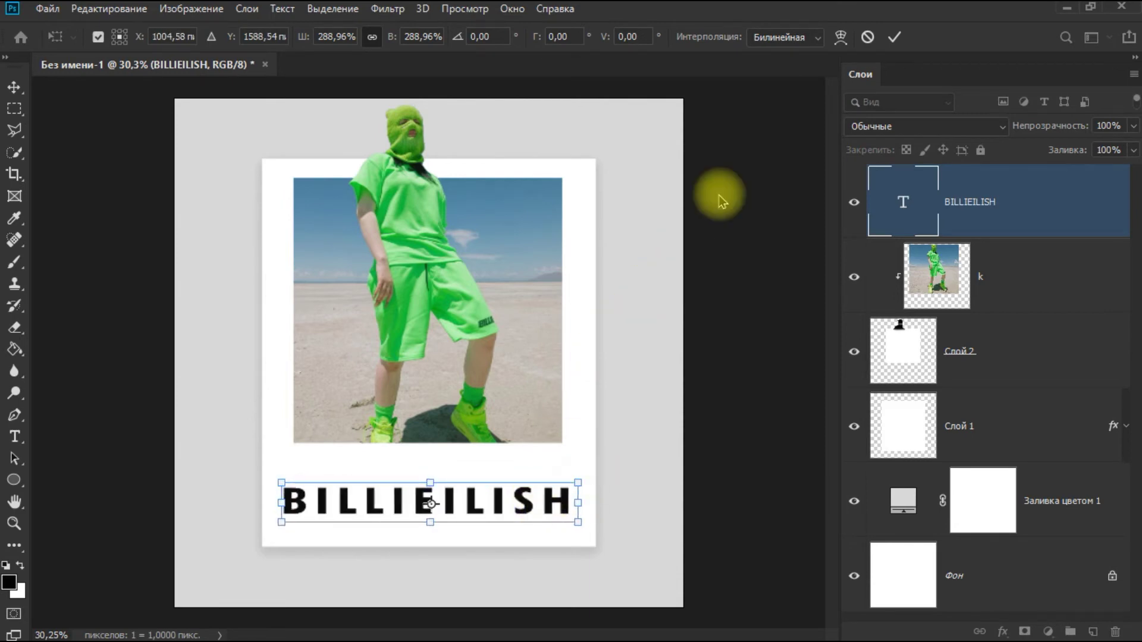
pyautogui.click(895, 37)
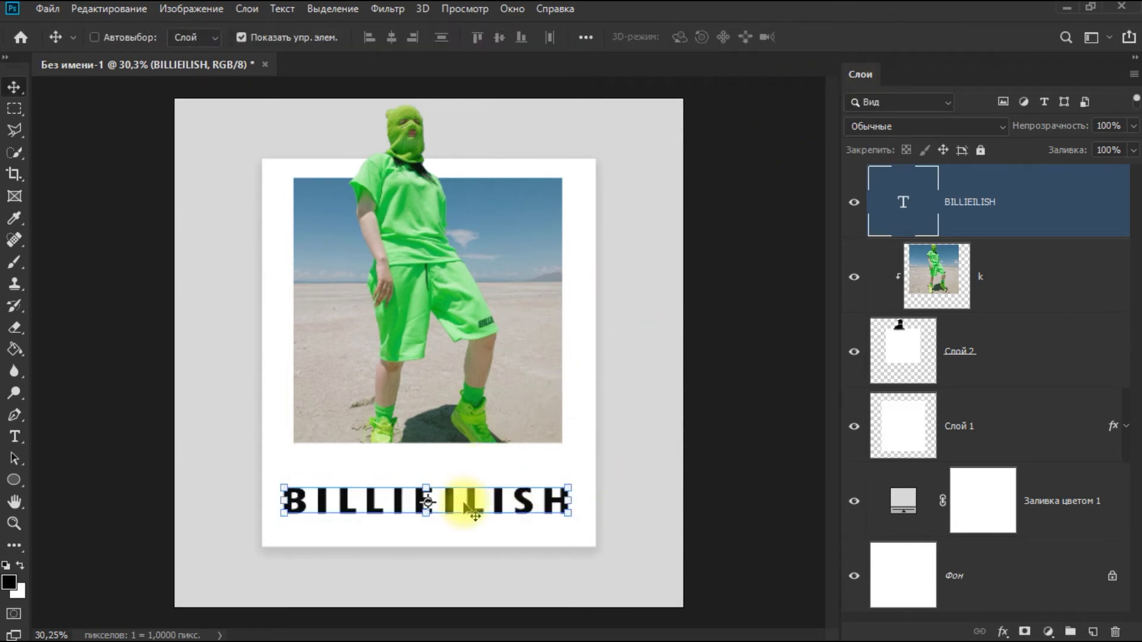
pyautogui.moveTo(469, 494); pyautogui.dragTo(474, 495)
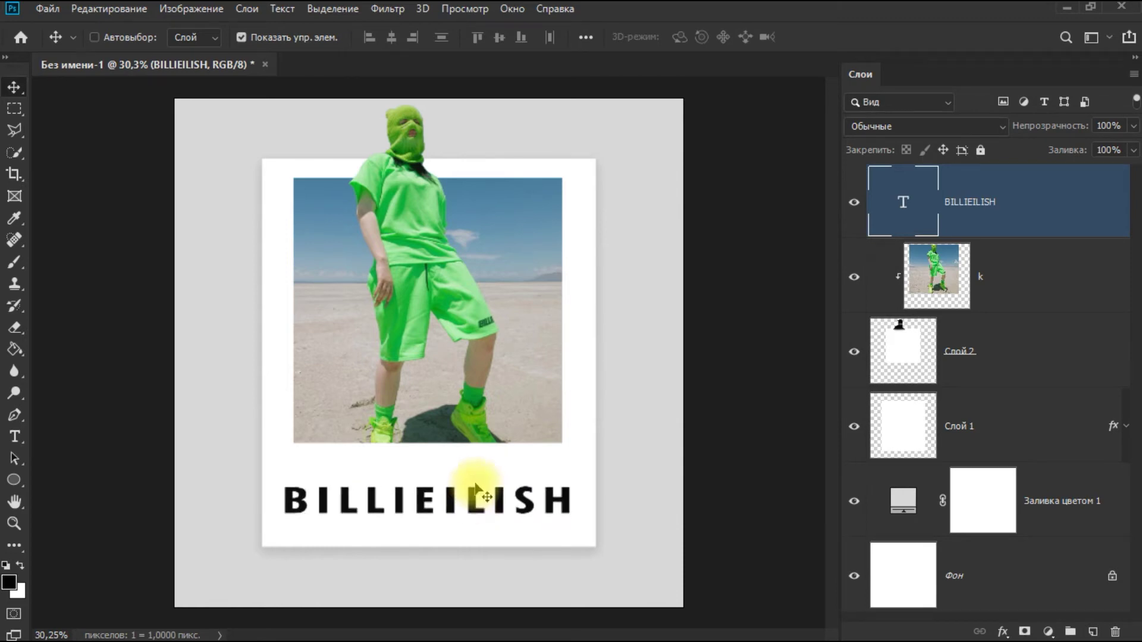
pyautogui.click(1032, 574)
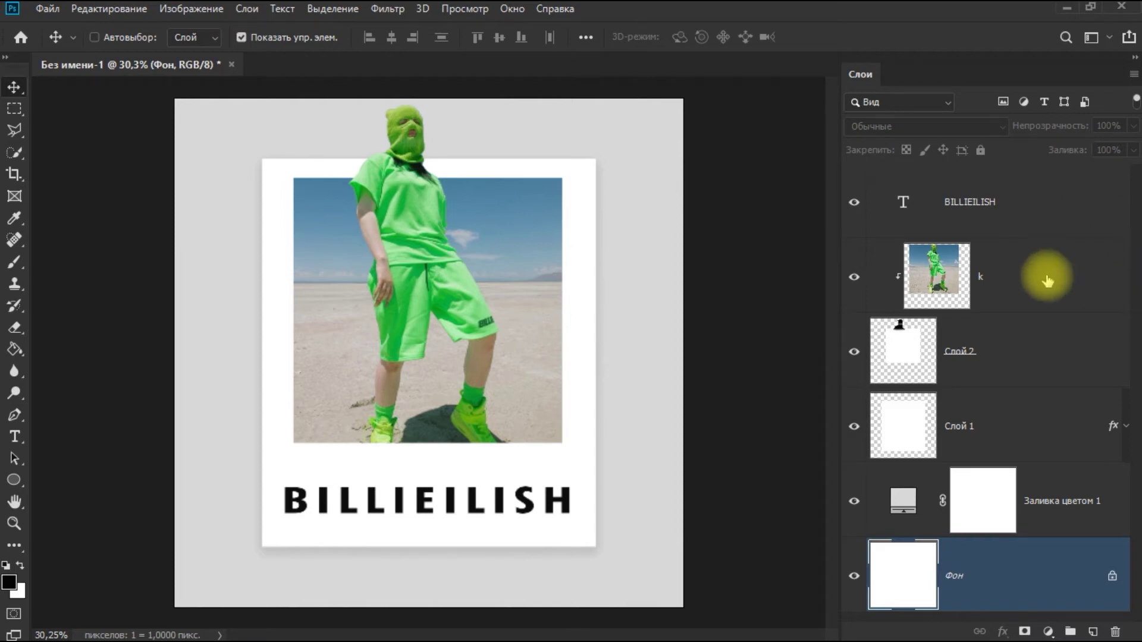
pyautogui.hotkey('ctrl', '-')
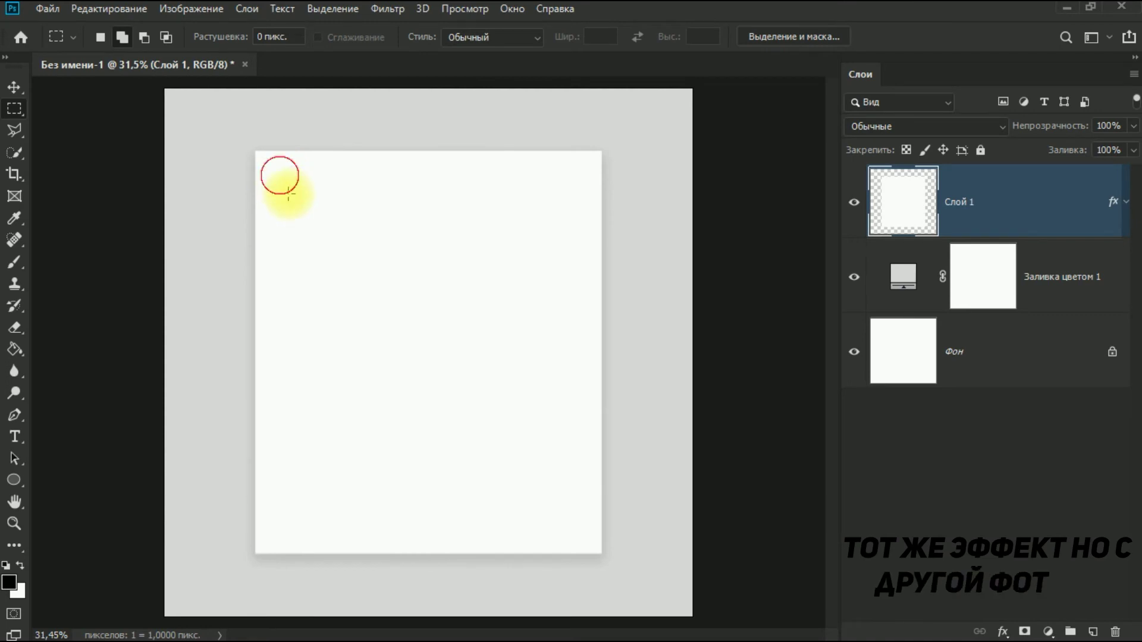
# Copy a rectangular area in the upper part of the Слой 1 frame to a new layer and delete the copy's shadow effect.
pyautogui.moveTo(280, 175); pyautogui.dragTo(583, 455)
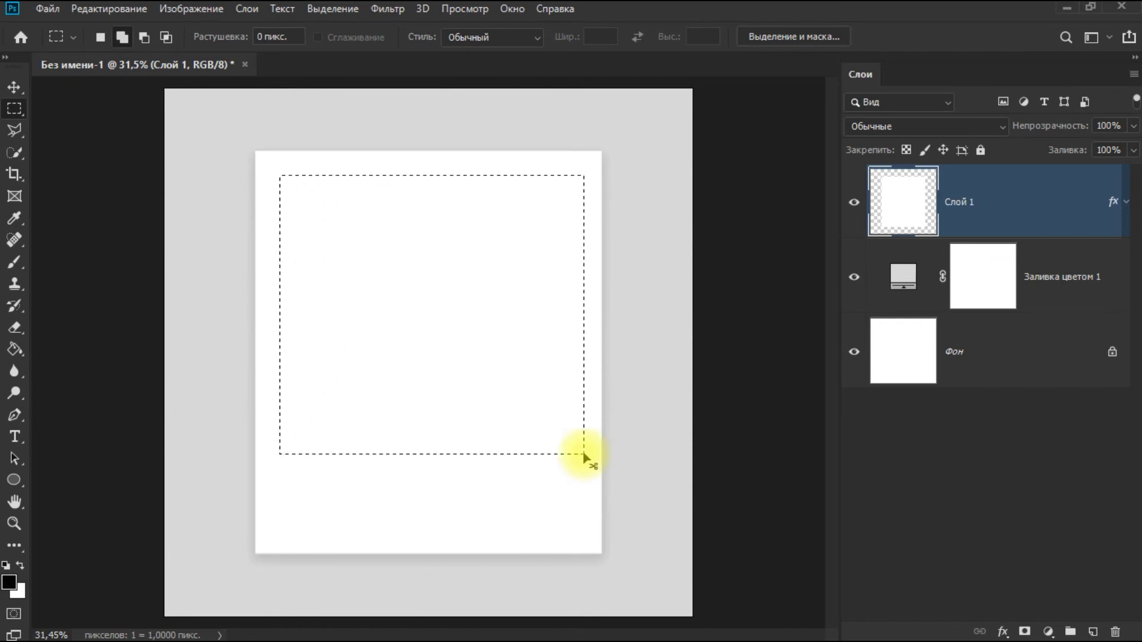
pyautogui.hotkey('ctrl', 'j')
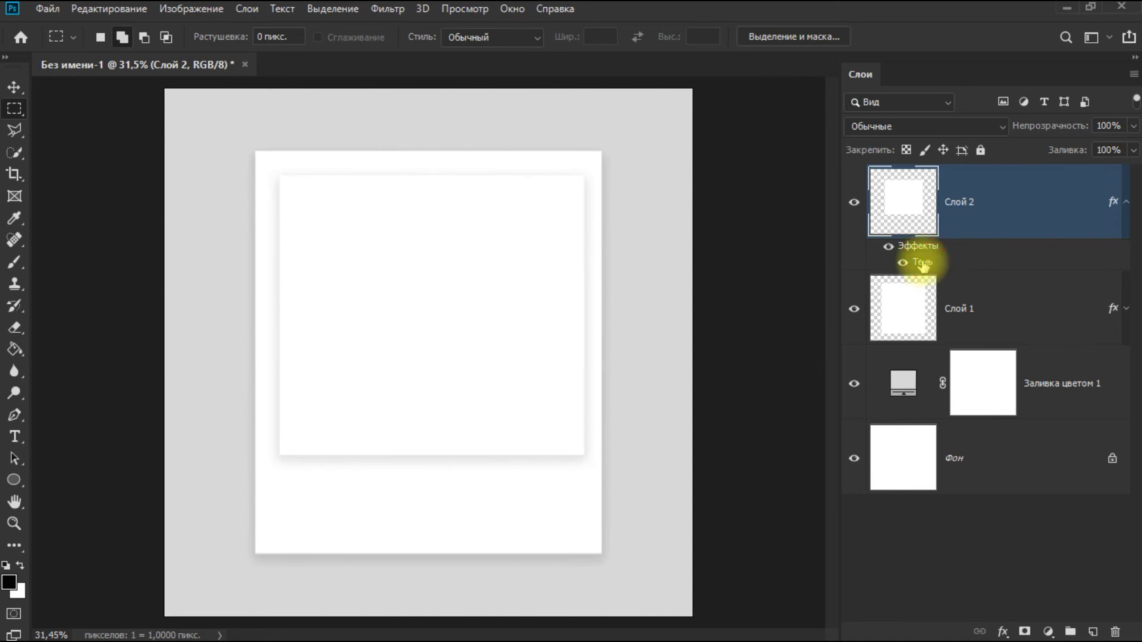
pyautogui.moveTo(924, 266); pyautogui.dragTo(1114, 630)
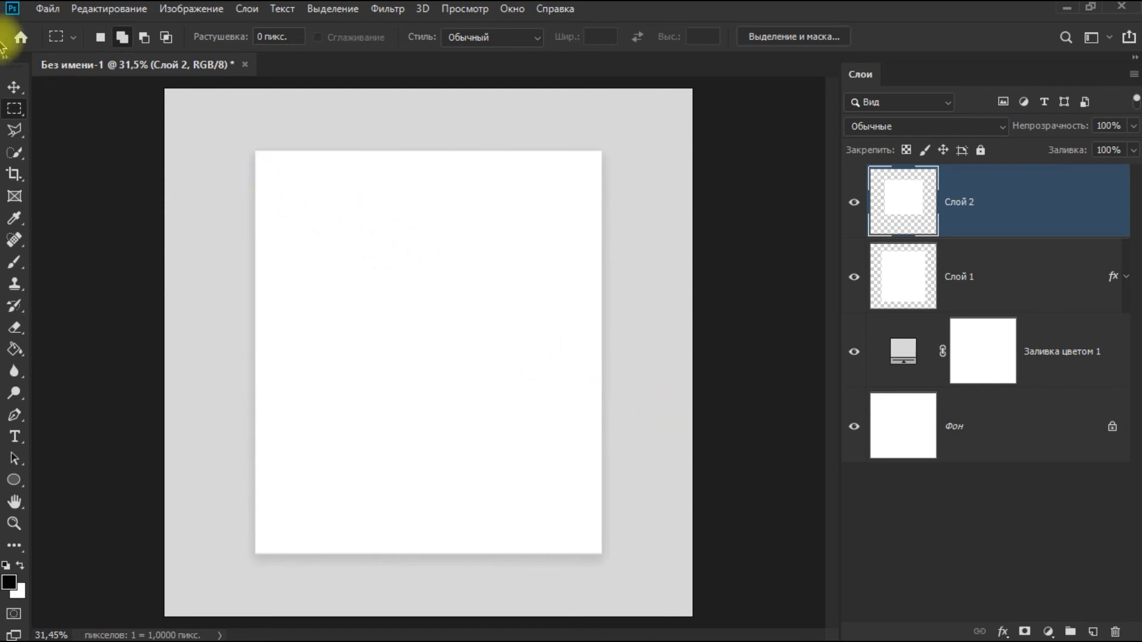
pyautogui.click(47, 9)
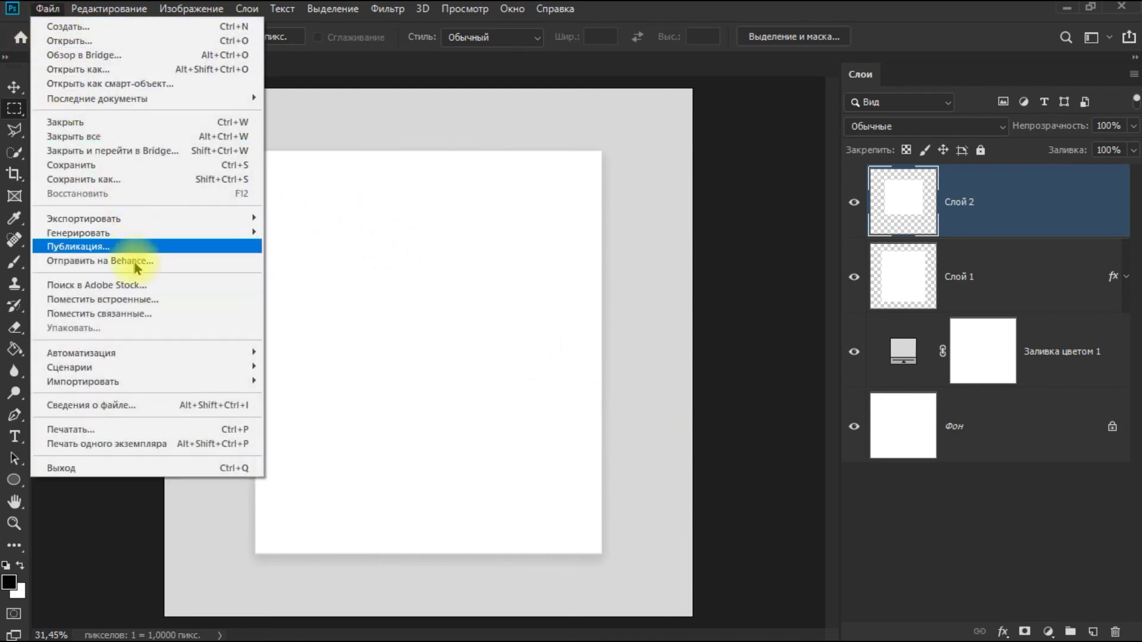
pyautogui.press('Escape')
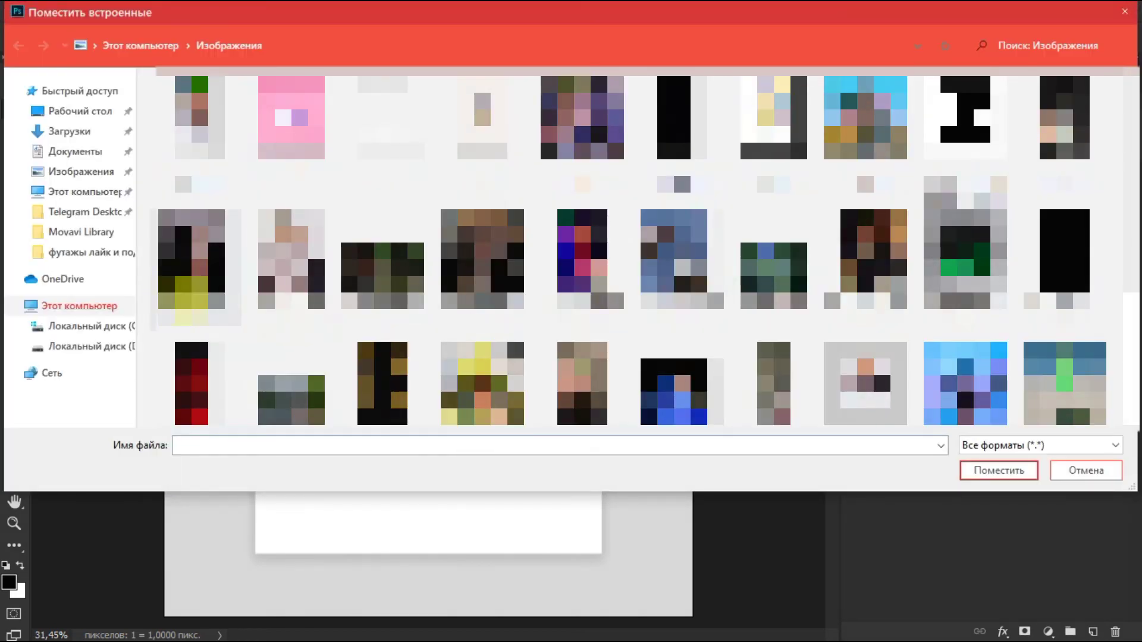
pyautogui.click(291, 275)
pyautogui.doubleClick(288, 259)
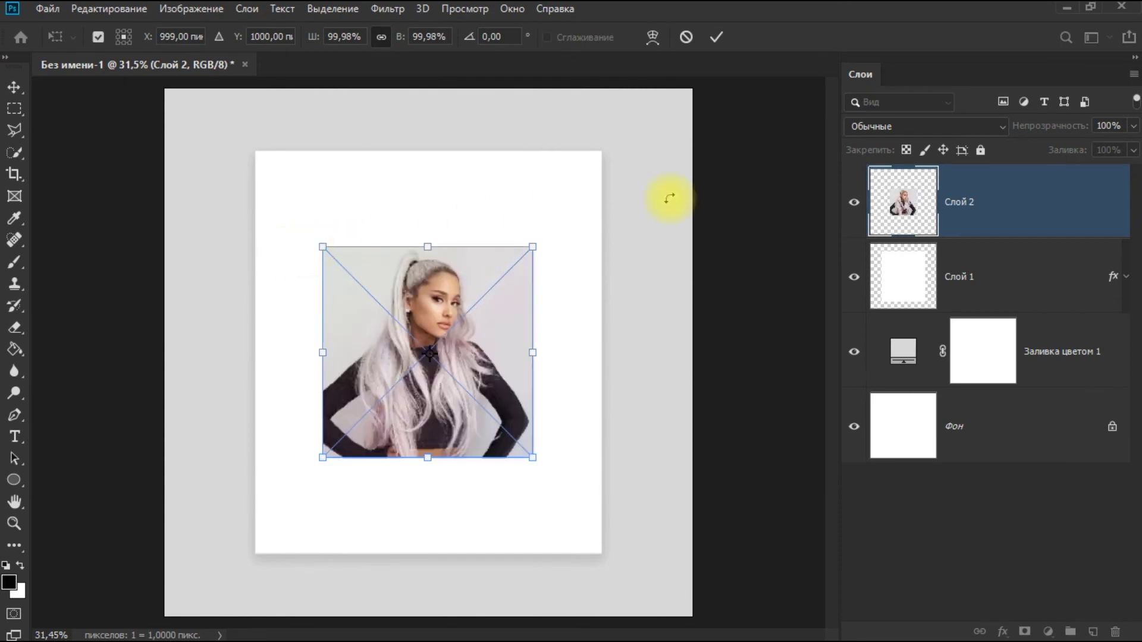
# Lower the placed portrait's opacity to 66%, then enlarge it to 175.08% and position it with the head above the frame's upper edge.
pyautogui.moveTo(1053, 122); pyautogui.dragTo(1019, 119)
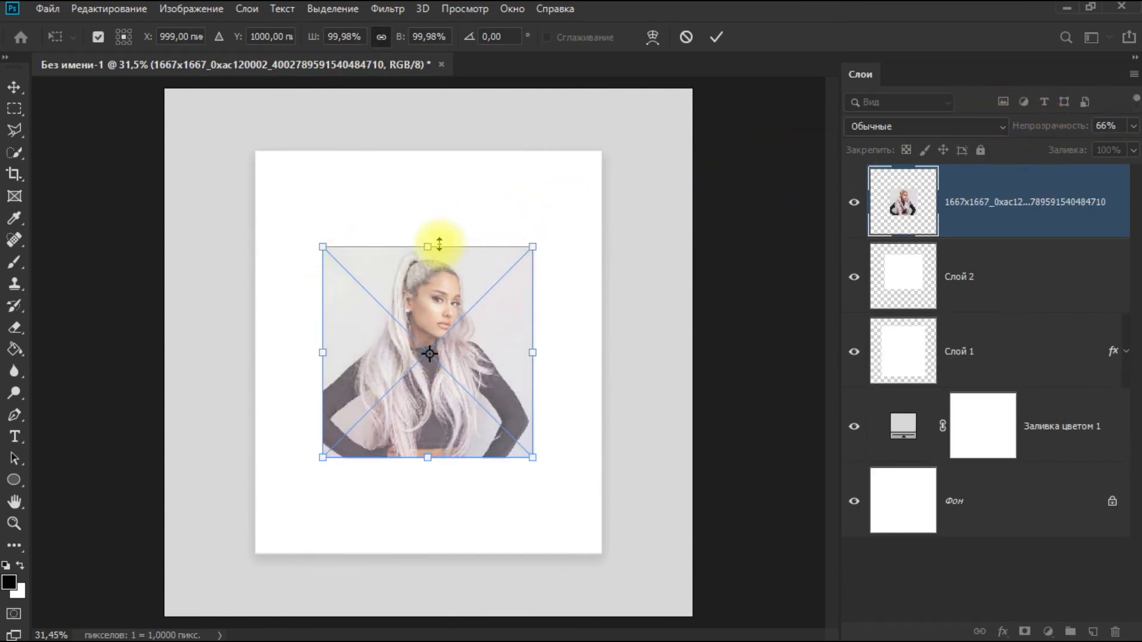
pyautogui.moveTo(422, 232); pyautogui.dragTo(412, 97)
pyautogui.moveTo(497, 216); pyautogui.dragTo(497, 234)
pyautogui.moveTo(429, 120); pyautogui.dragTo(430, 110)
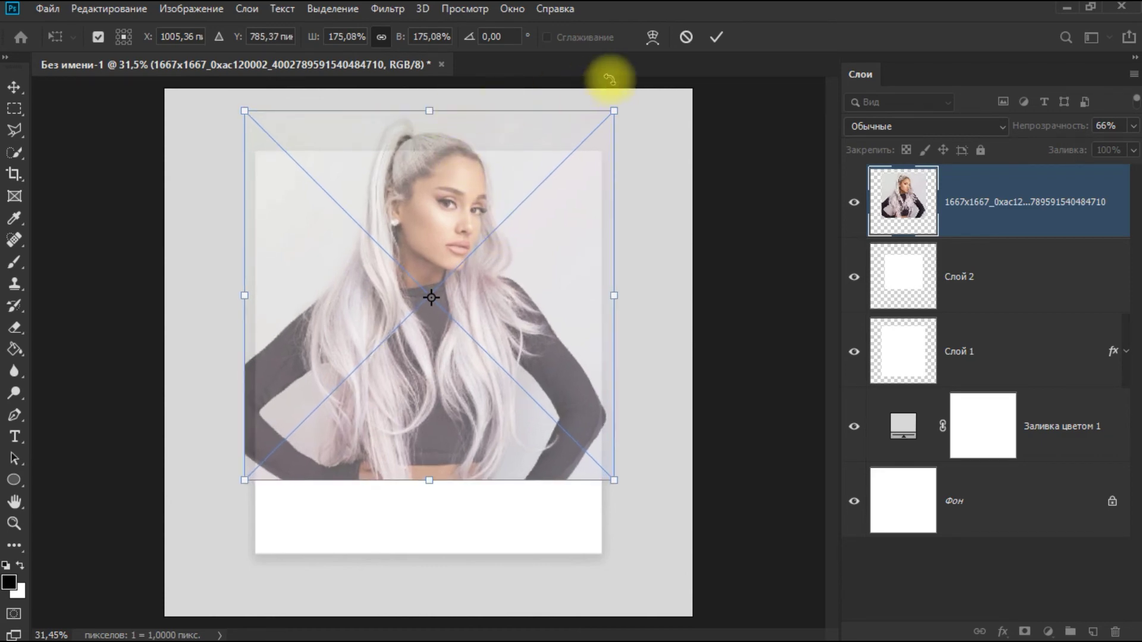
pyautogui.click(717, 38)
# Restore the portrait layer's opacity to 100% and clip it to Слой 2 with a clipping mask.
pyautogui.press('m')
pyautogui.moveTo(1045, 125); pyautogui.dragTo(1133, 128)
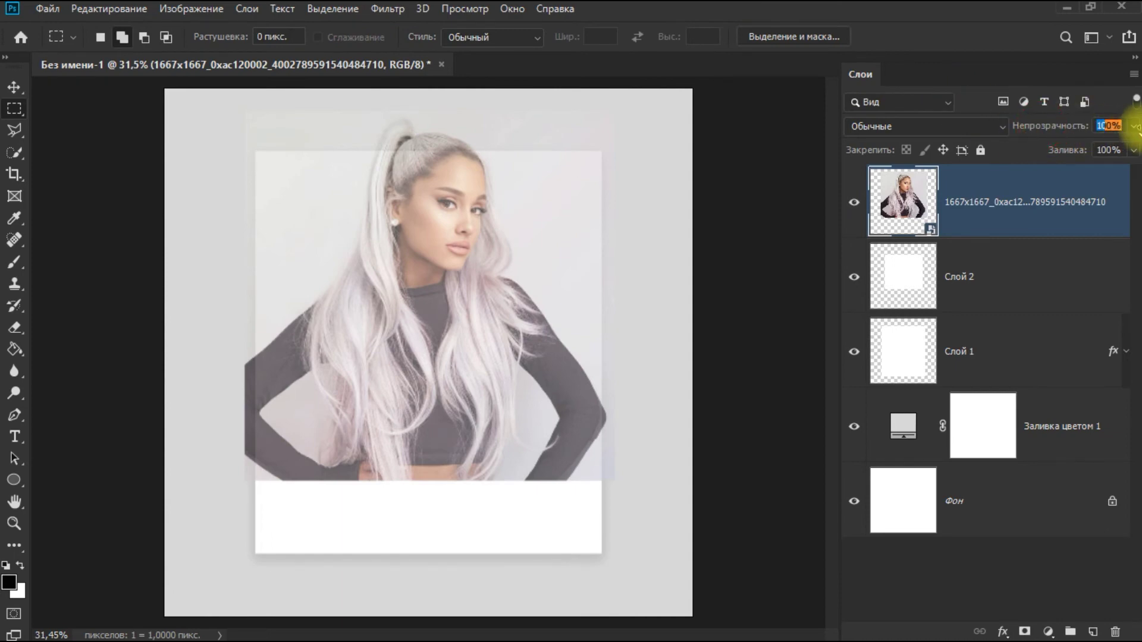
pyautogui.rightClick(974, 224)
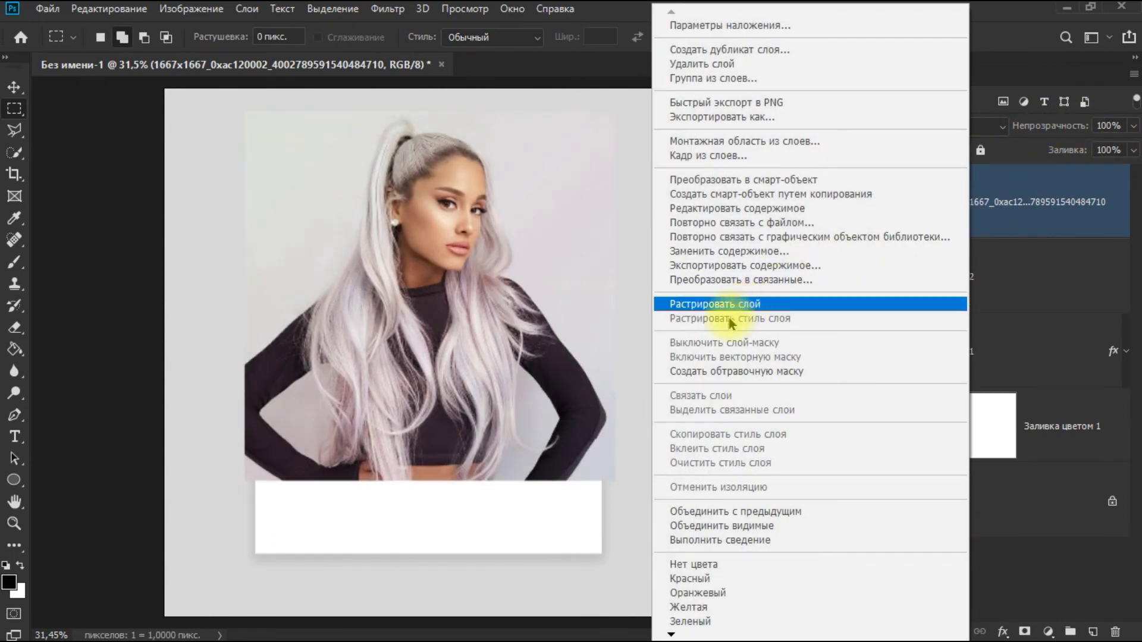
pyautogui.click(703, 371)
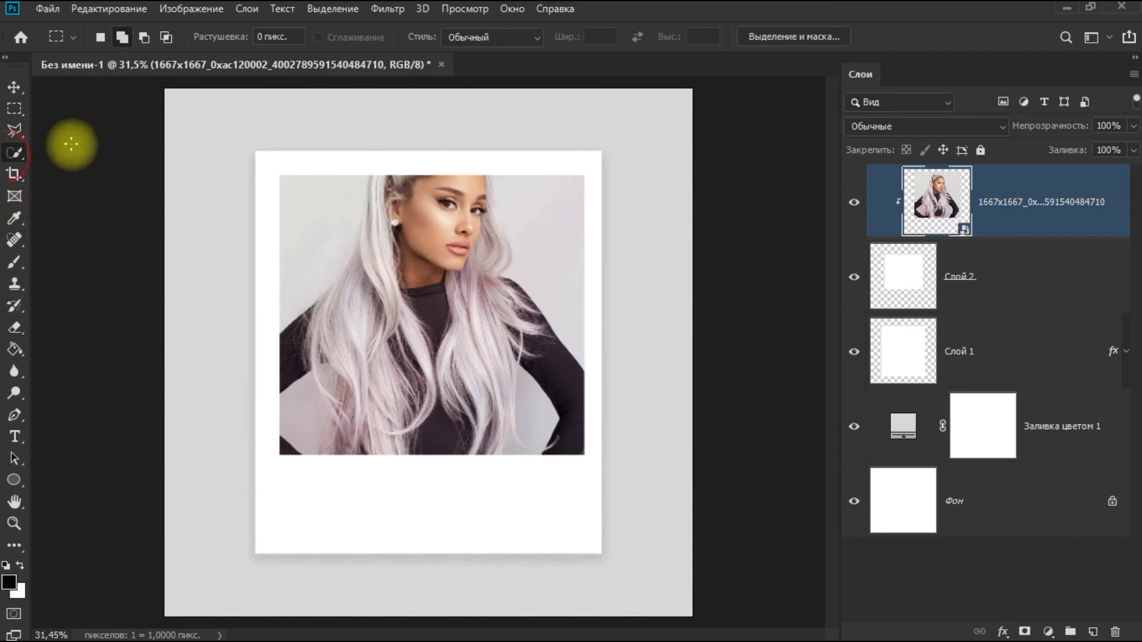
# Select the portrait's subject automatically, brush black over the head area inside that selection on Слой 2, and deselect.
pyautogui.click(15, 152)
pyautogui.click(530, 38)
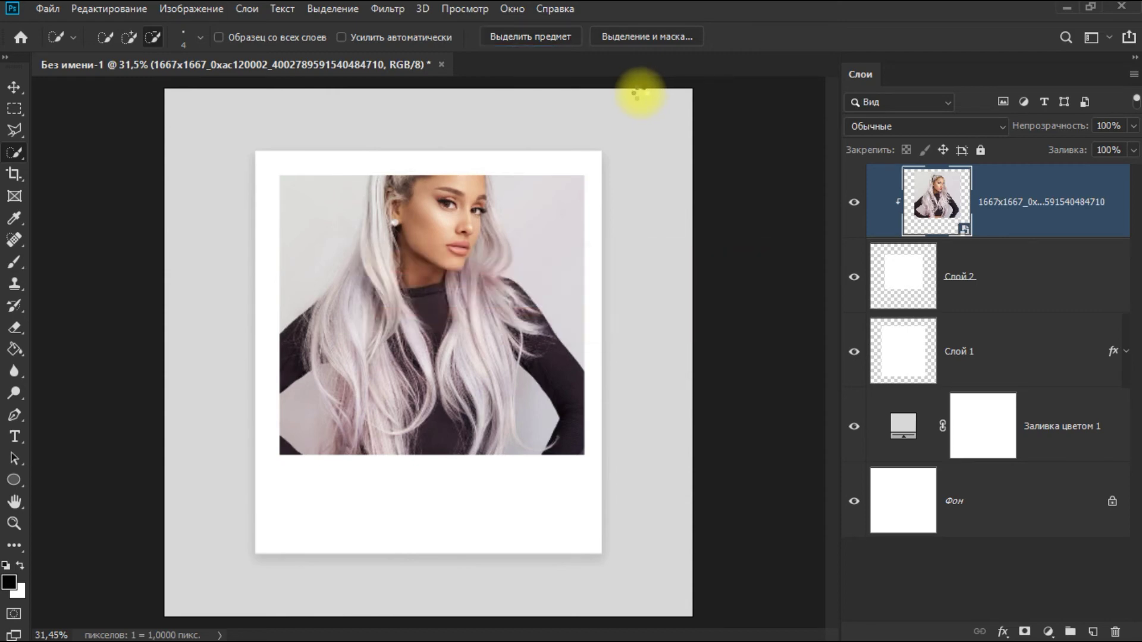
pyautogui.click(1005, 289)
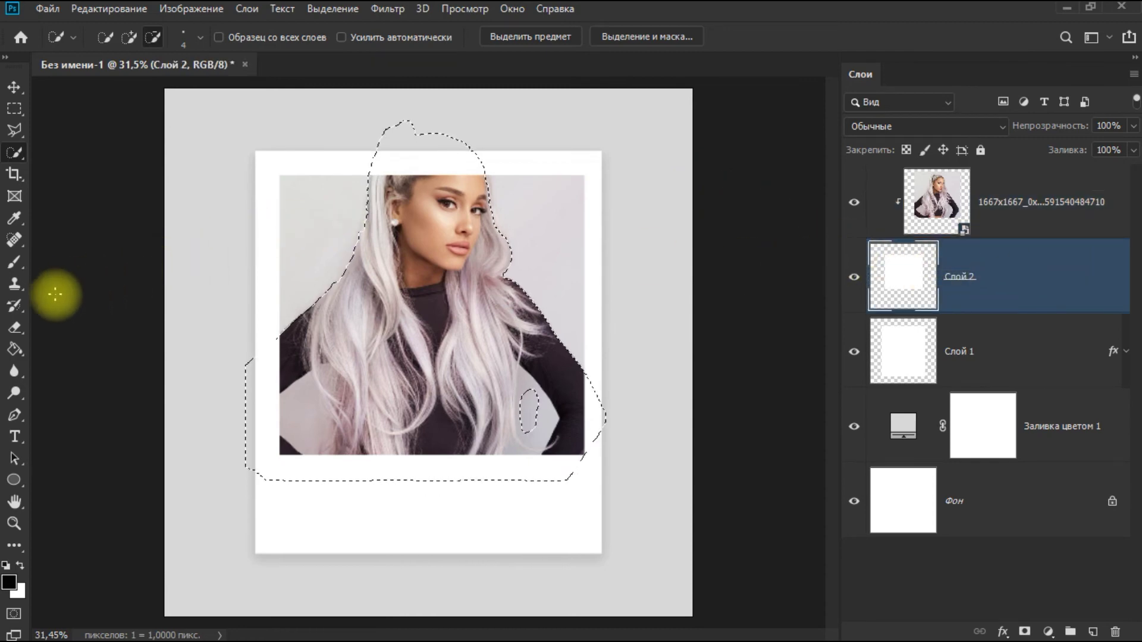
pyautogui.click(14, 262)
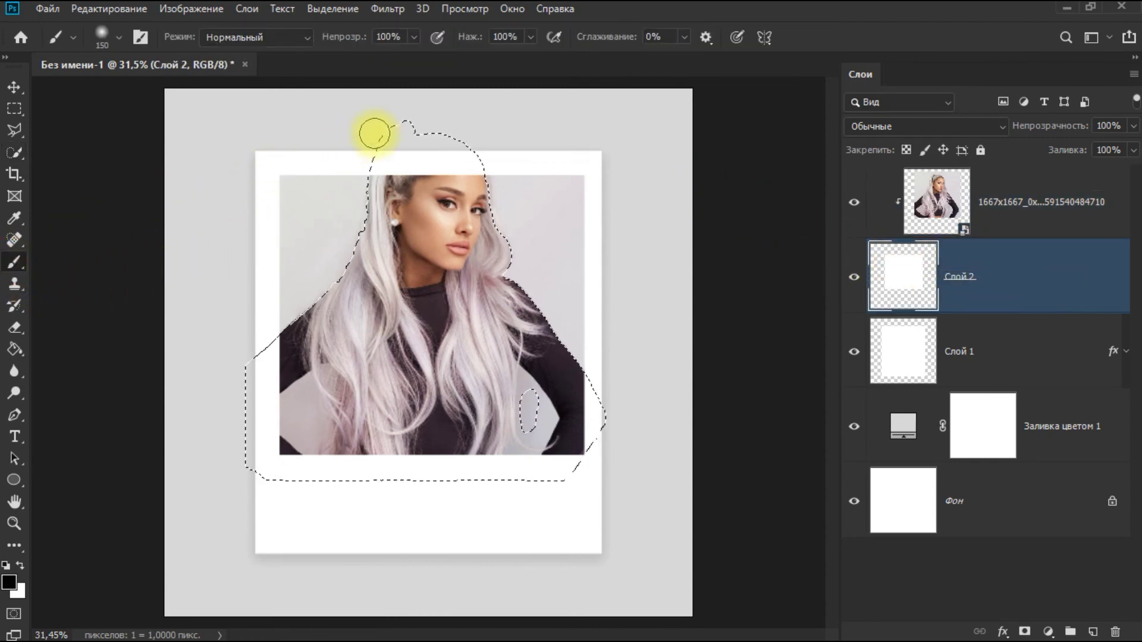
pyautogui.moveTo(375, 128); pyautogui.dragTo(482, 136)
pyautogui.moveTo(376, 137)
pyautogui.mouseDown()
pyautogui.moveTo(492, 161)
pyautogui.moveTo(341, 166)
pyautogui.moveTo(507, 170)
pyautogui.moveTo(512, 183)
pyautogui.mouseUp()
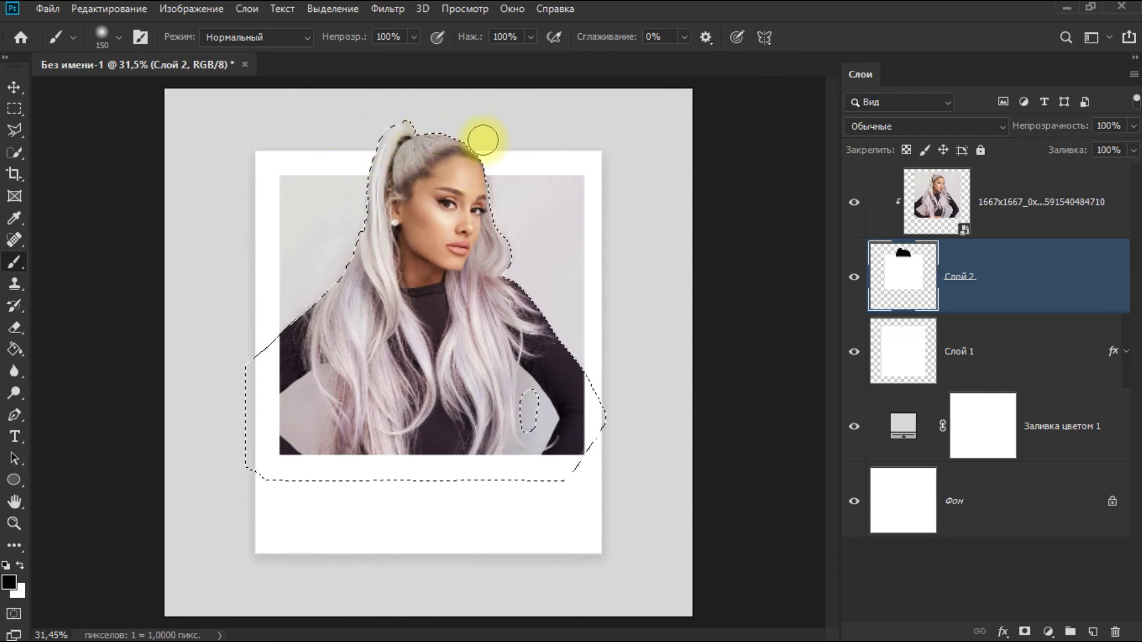
pyautogui.hotkey('ctrl', 'd')
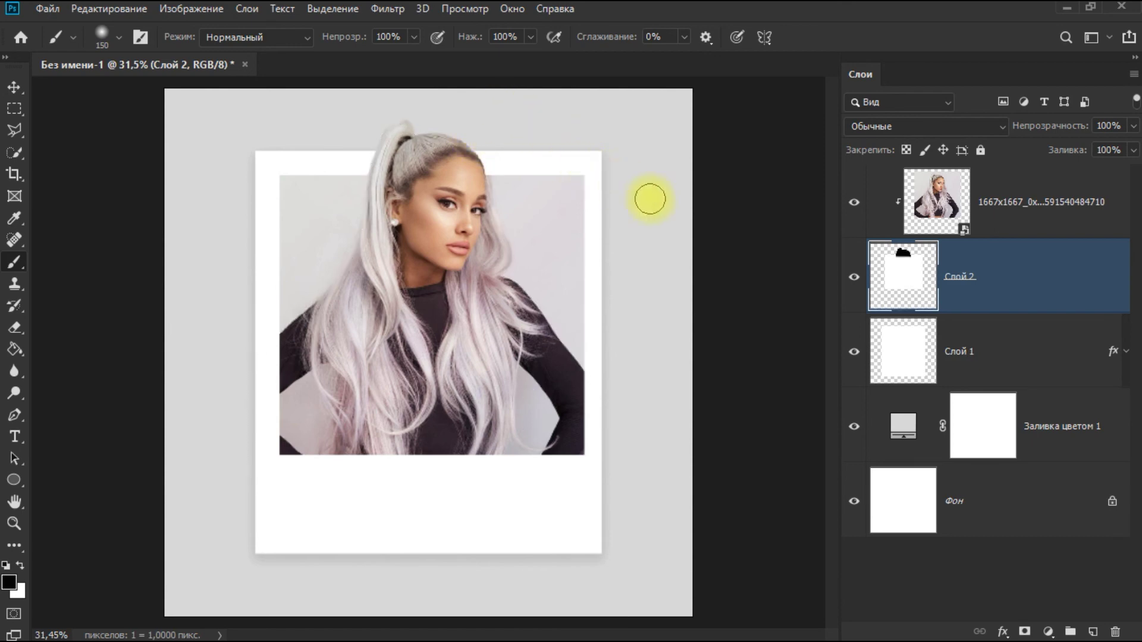
# Add the black caption ARIANA GRANDE in Futura BdCn BT Bold, 72 pt, in the white margin below the photo, above the portrait layer.
pyautogui.click(1058, 222)
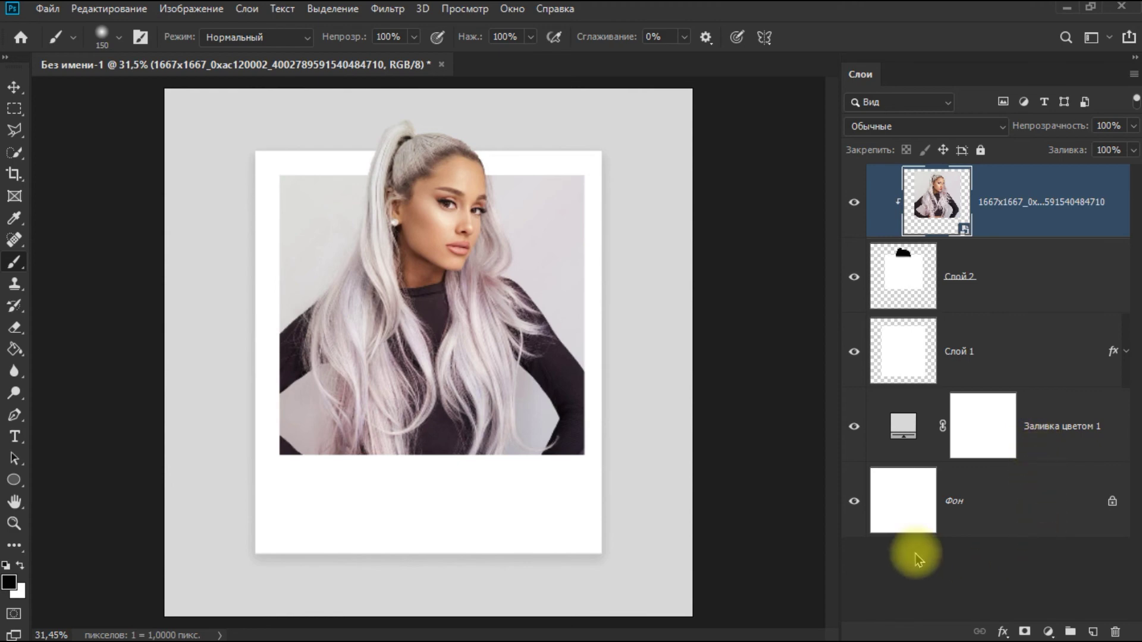
pyautogui.click(15, 436)
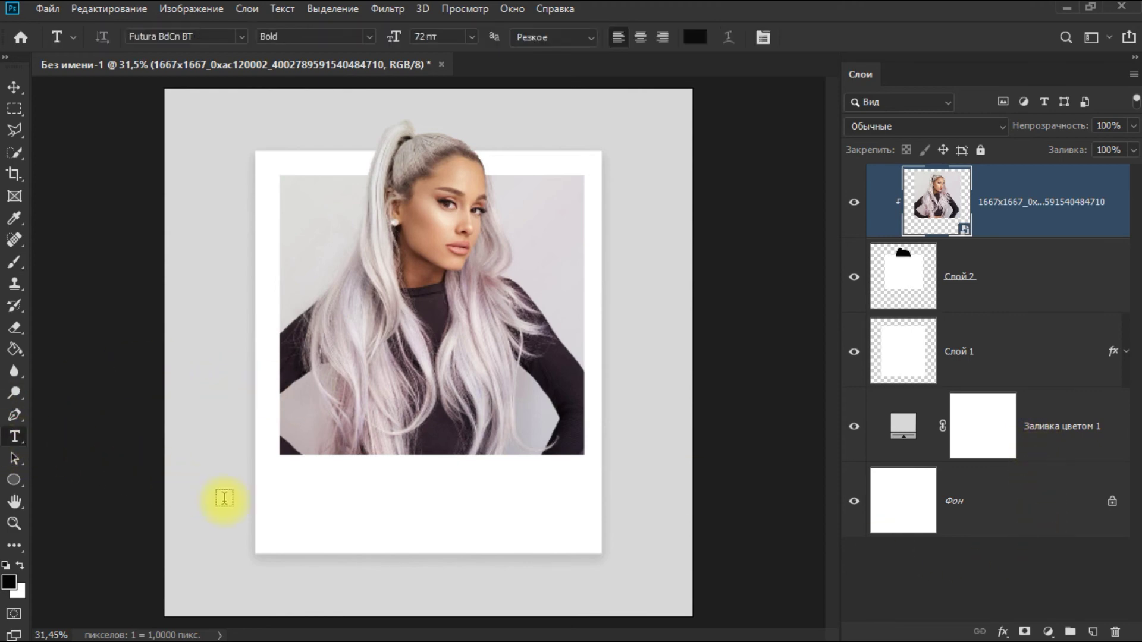
pyautogui.click(295, 506)
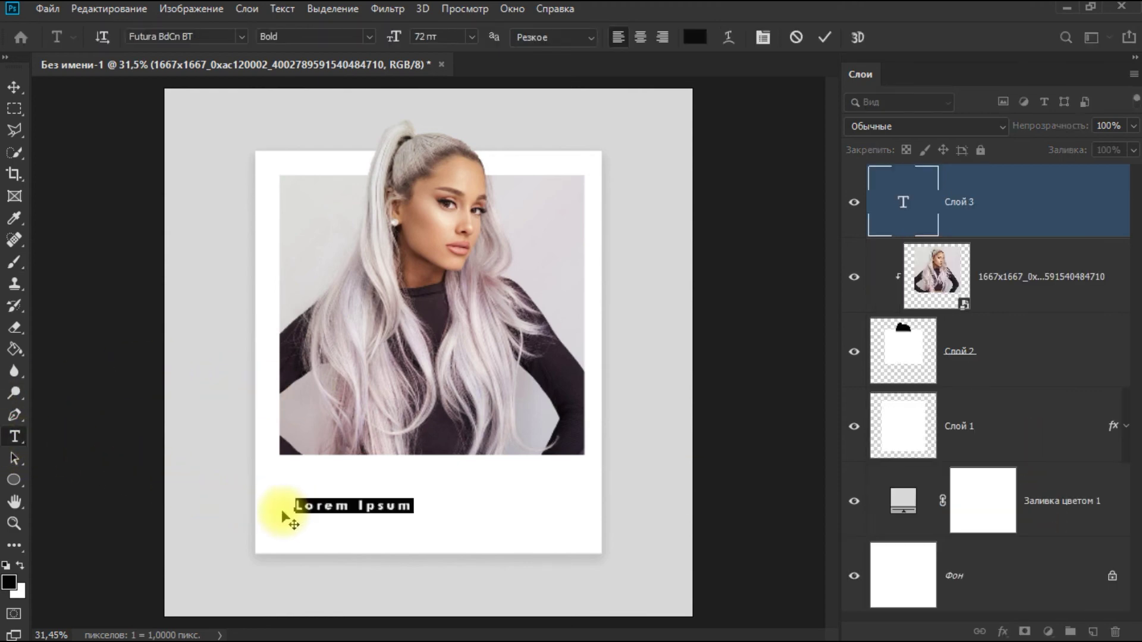
pyautogui.write('AR')
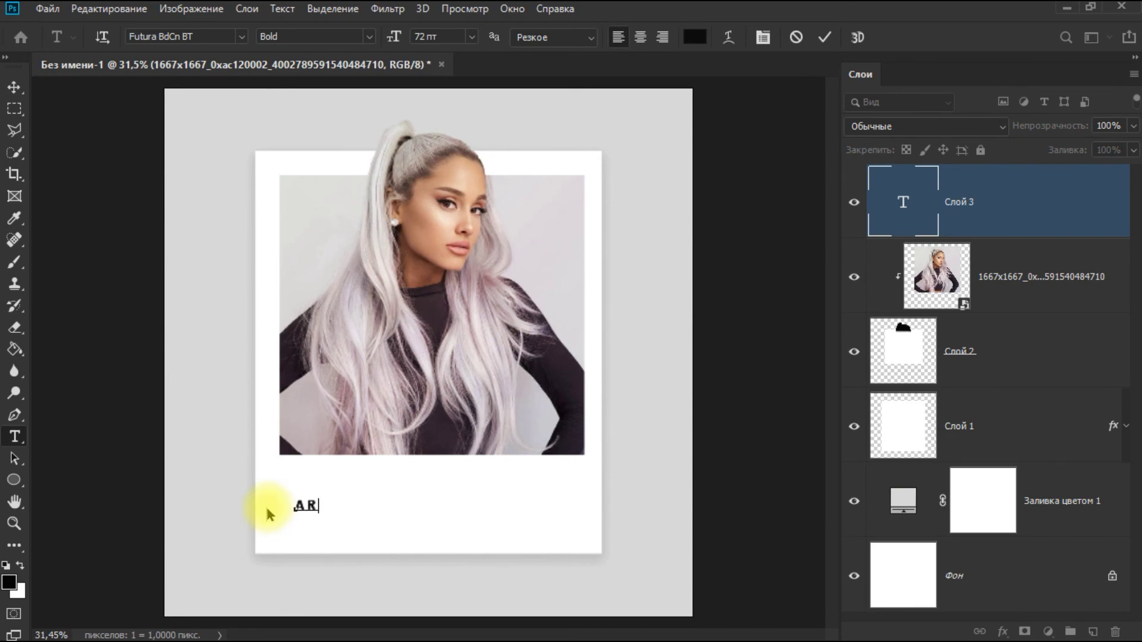
pyautogui.write('IANA GR')
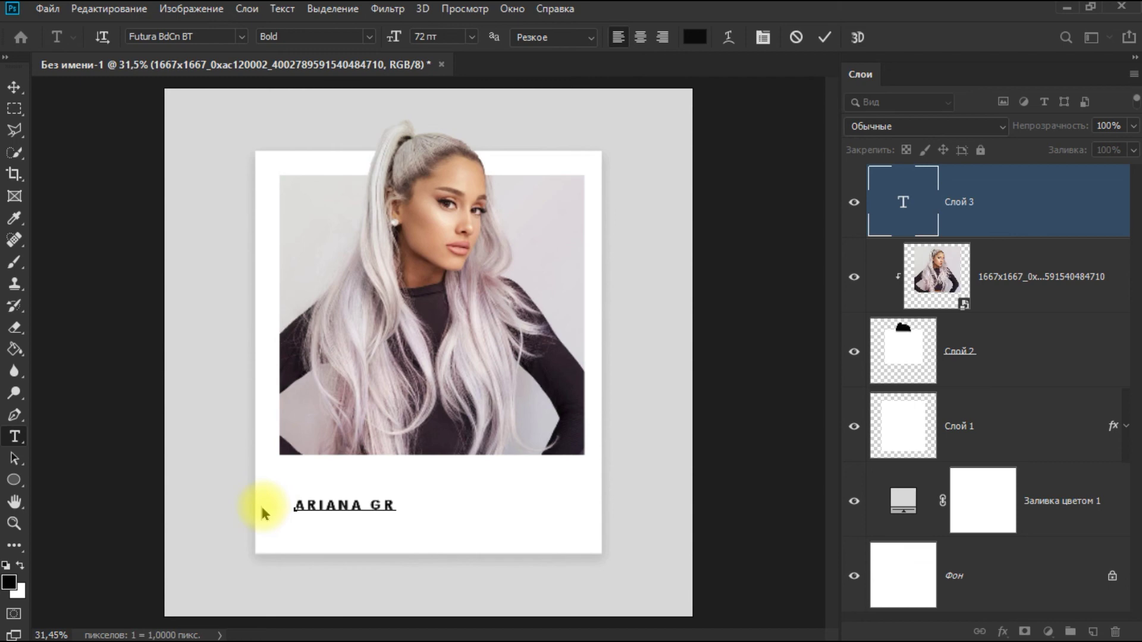
pyautogui.write('ANDE')
# Rewrite the caption without the space as ARIANAGRANDE and commit the text.
pyautogui.hotkey('shift', 'Left')
pyautogui.hotkey('shift', 'Left')
pyautogui.hotkey('shift', 'Left')
pyautogui.hotkey('shift', 'Left')
pyautogui.hotkey('shift', 'Left')
pyautogui.hotkey('shift', 'Left')
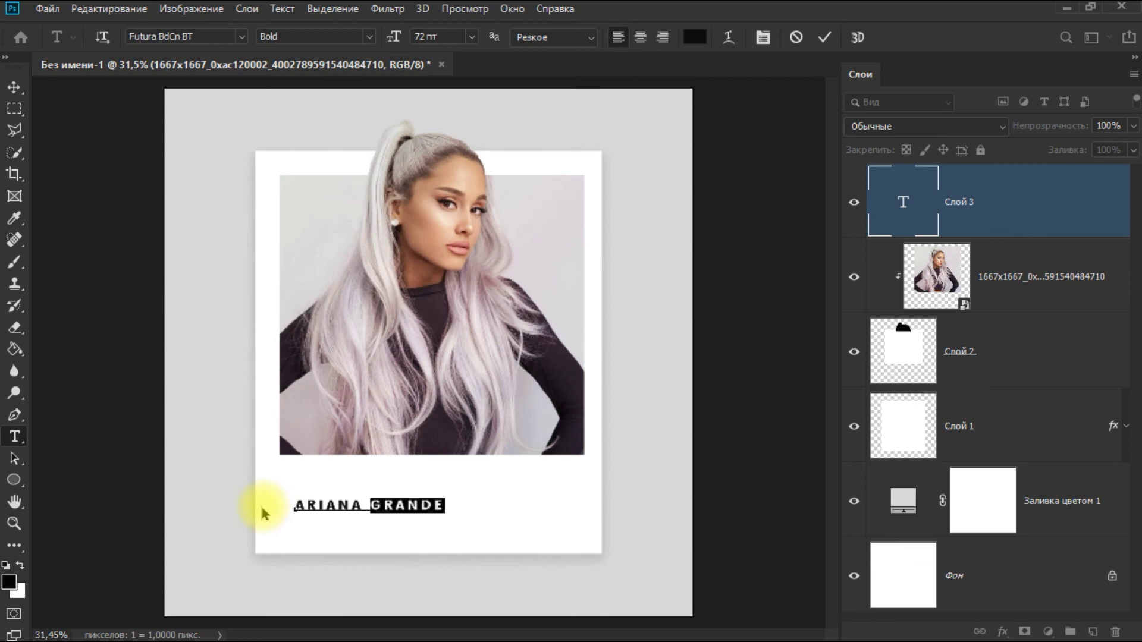
pyautogui.press('BackSpace')
pyautogui.press('BackSpace')
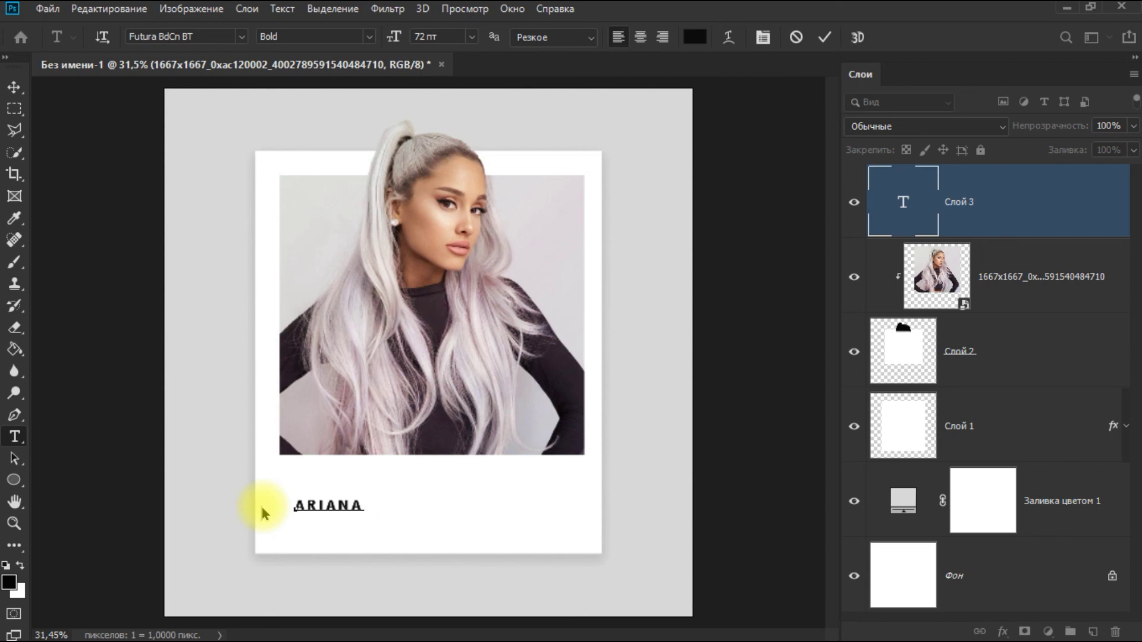
pyautogui.press('BackSpace')
pyautogui.write('GRANDE')
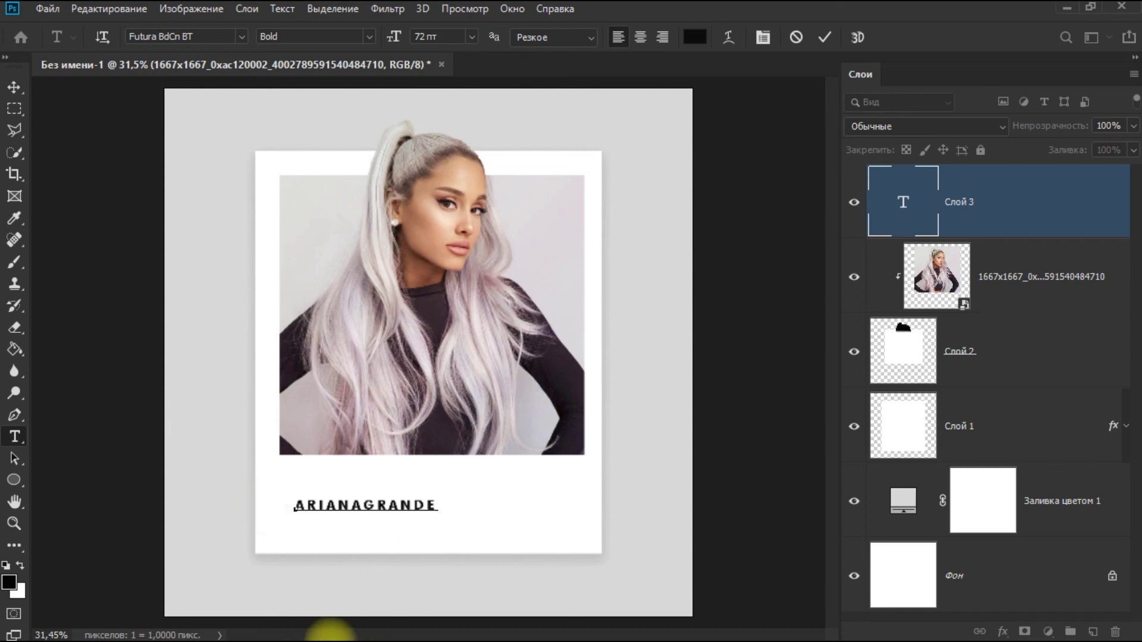
pyautogui.click(825, 36)
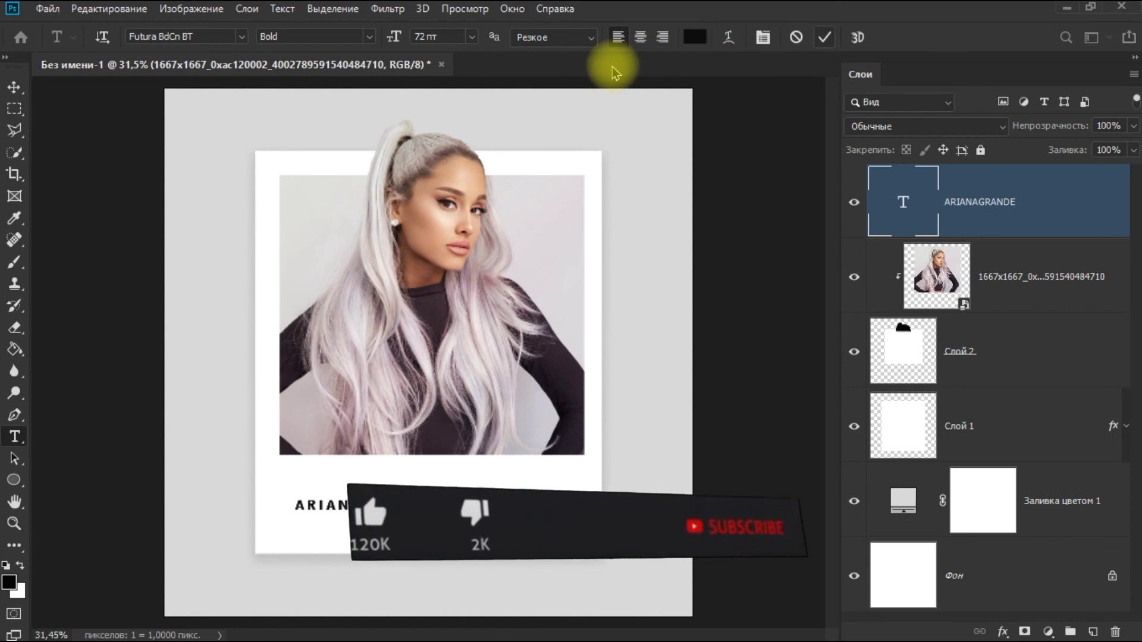
# Enlarge the ARIANAGRANDE caption to nearly the photo's width, centre it in the lower white margin, and make the Фон layer active.
pyautogui.click(13, 87)
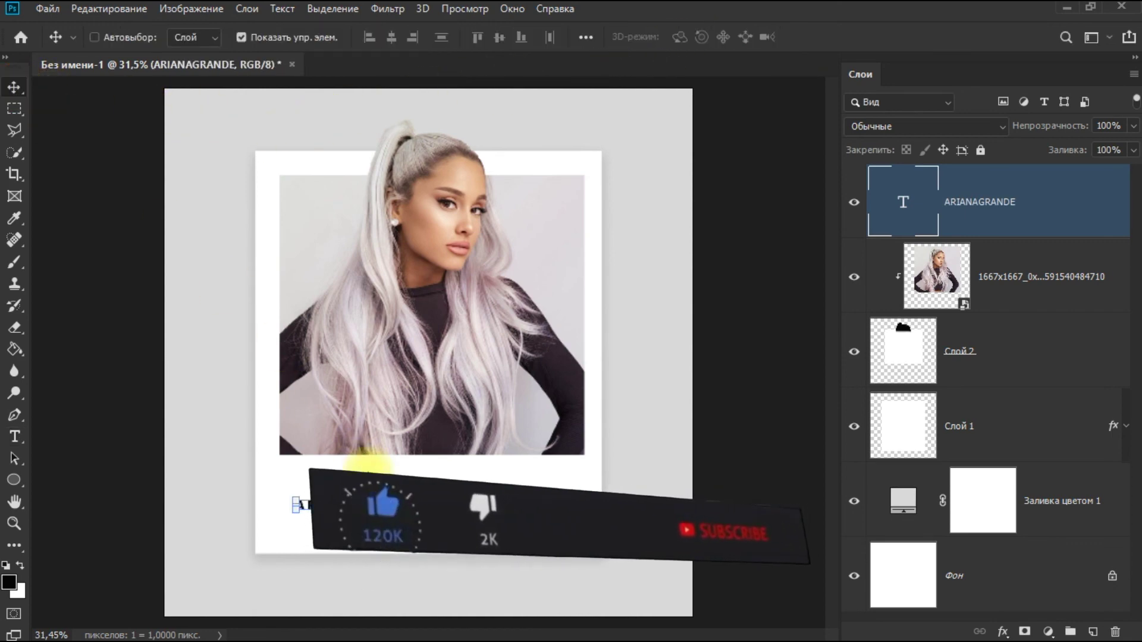
pyautogui.moveTo(420, 492); pyautogui.dragTo(545, 505)
pyautogui.press('Return')
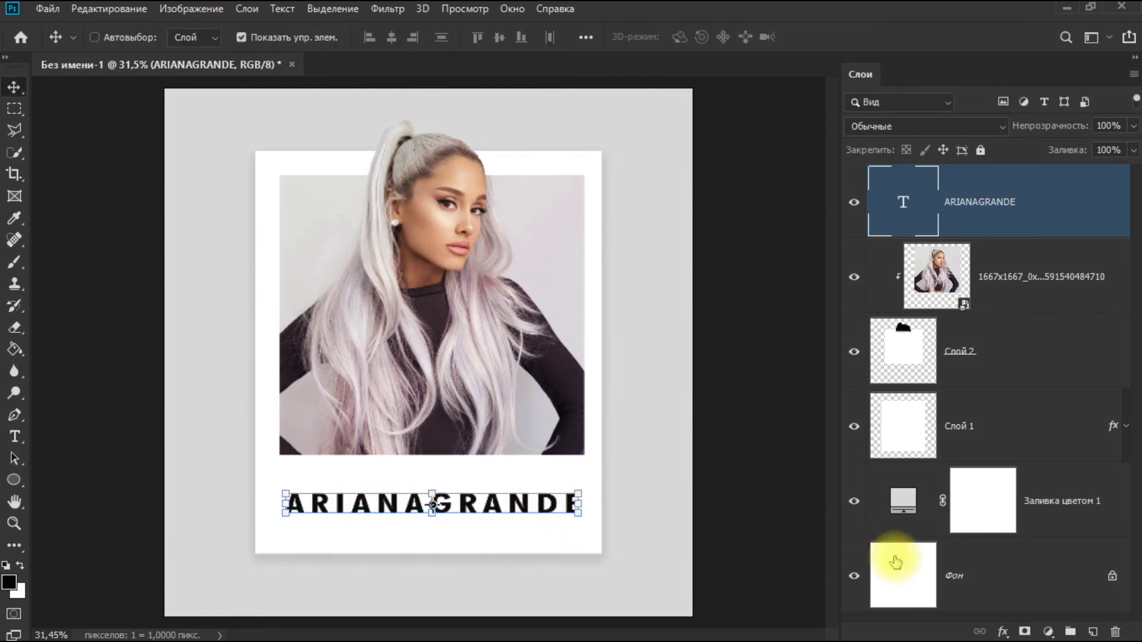
pyautogui.click(922, 546)
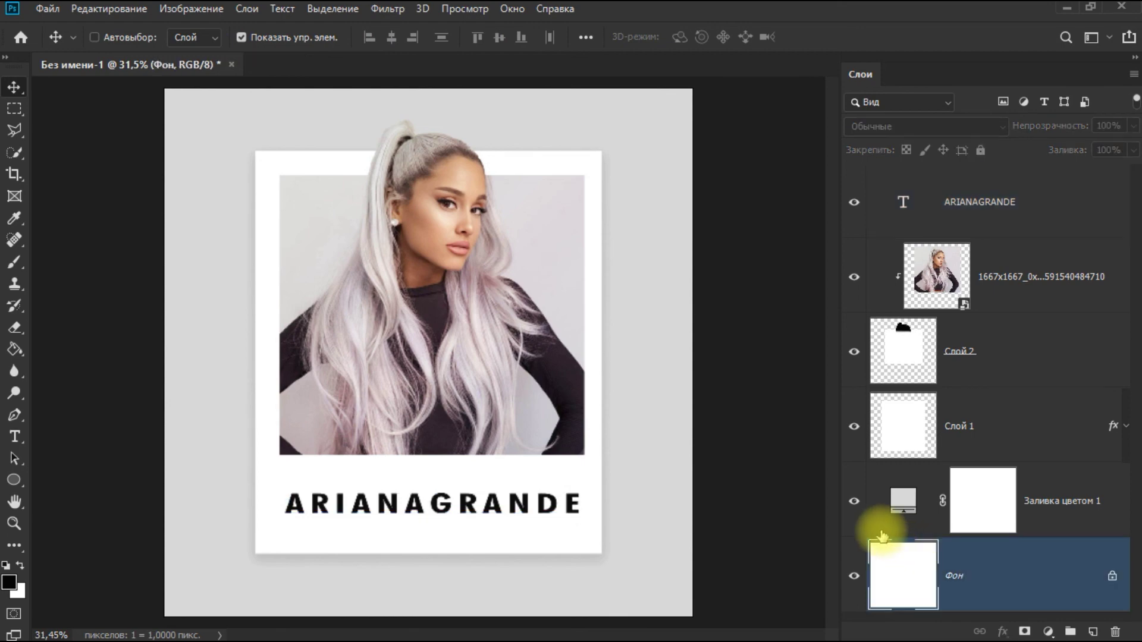
pyautogui.scroll(-1, 763, 483)
pyautogui.scroll(-1, 763, 483)
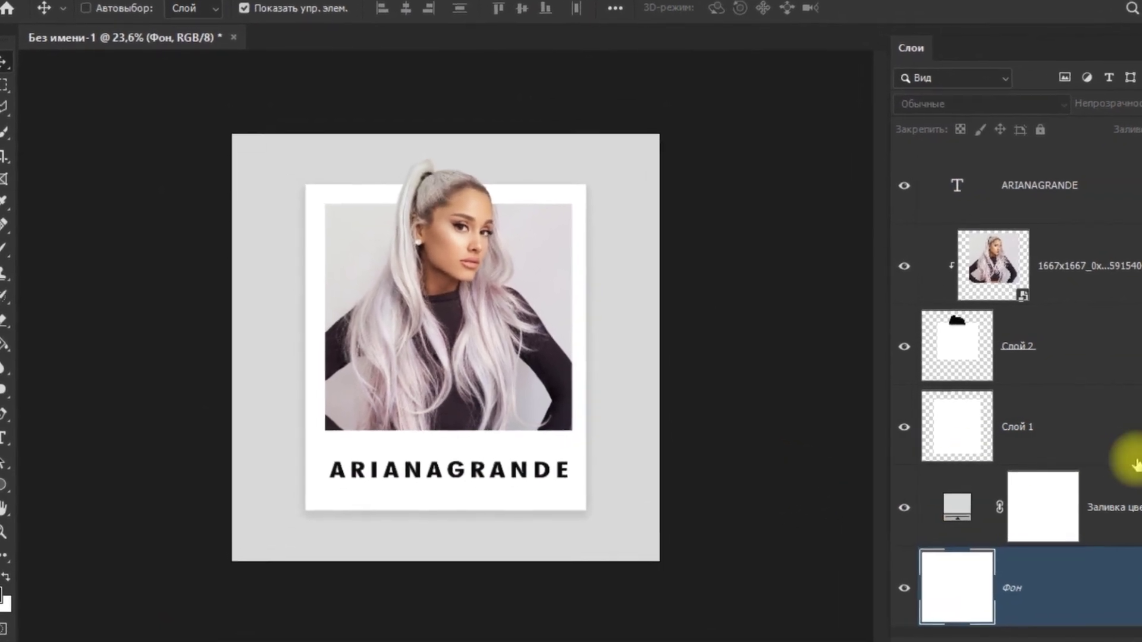